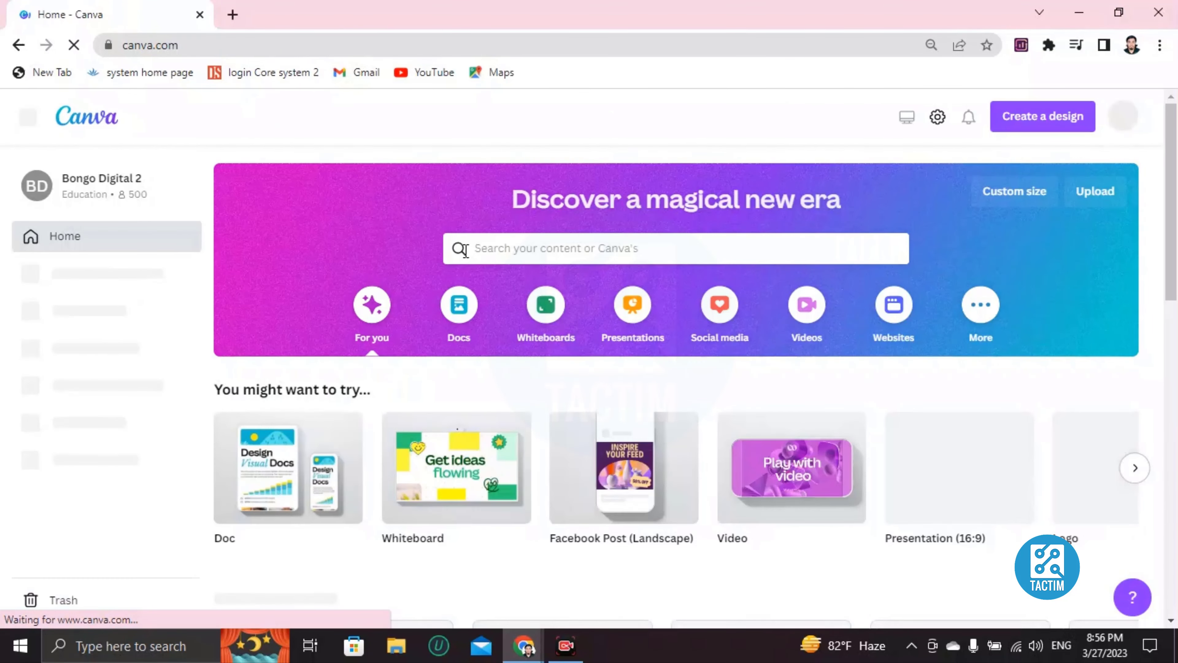
Search Canva's templates for 'vision board' and browse the results.
click(548, 246)
text(v)
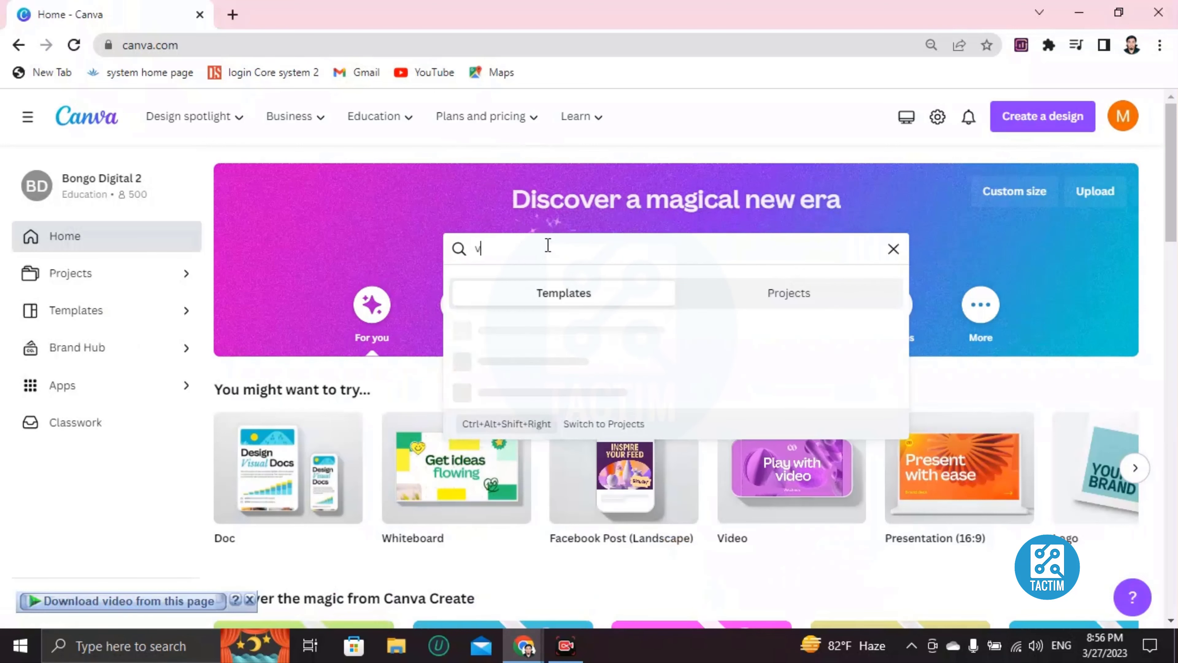
text(ision boaed)
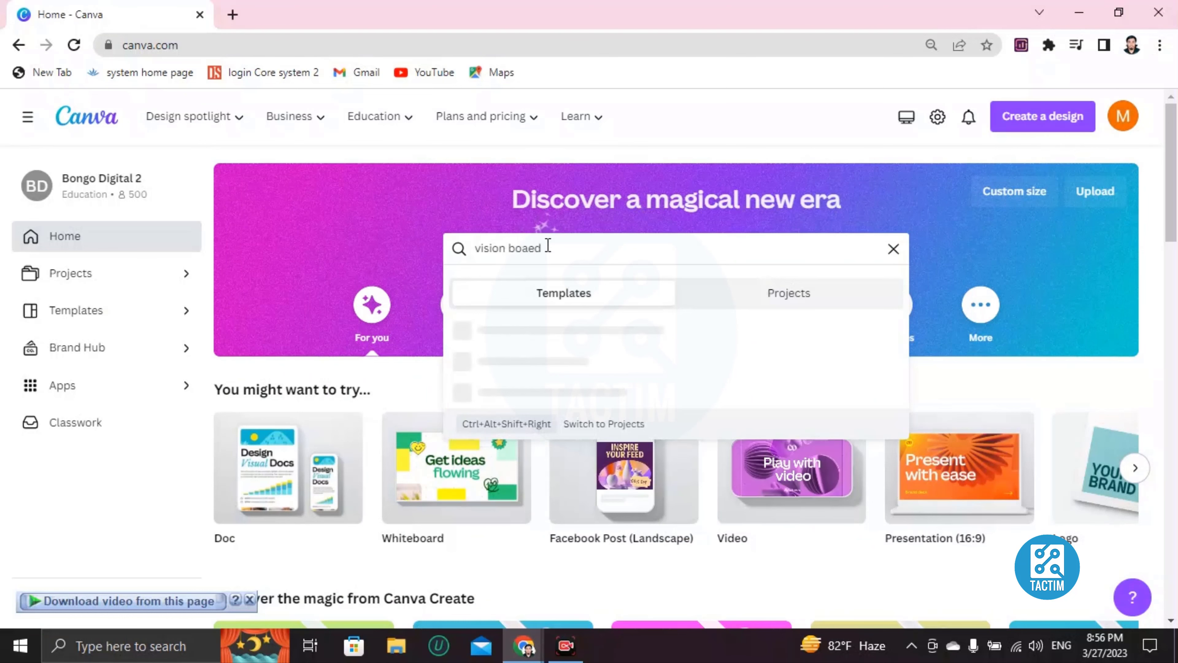
key(BackSpace)
key(BackSpace)
text(rd)
key(Return)
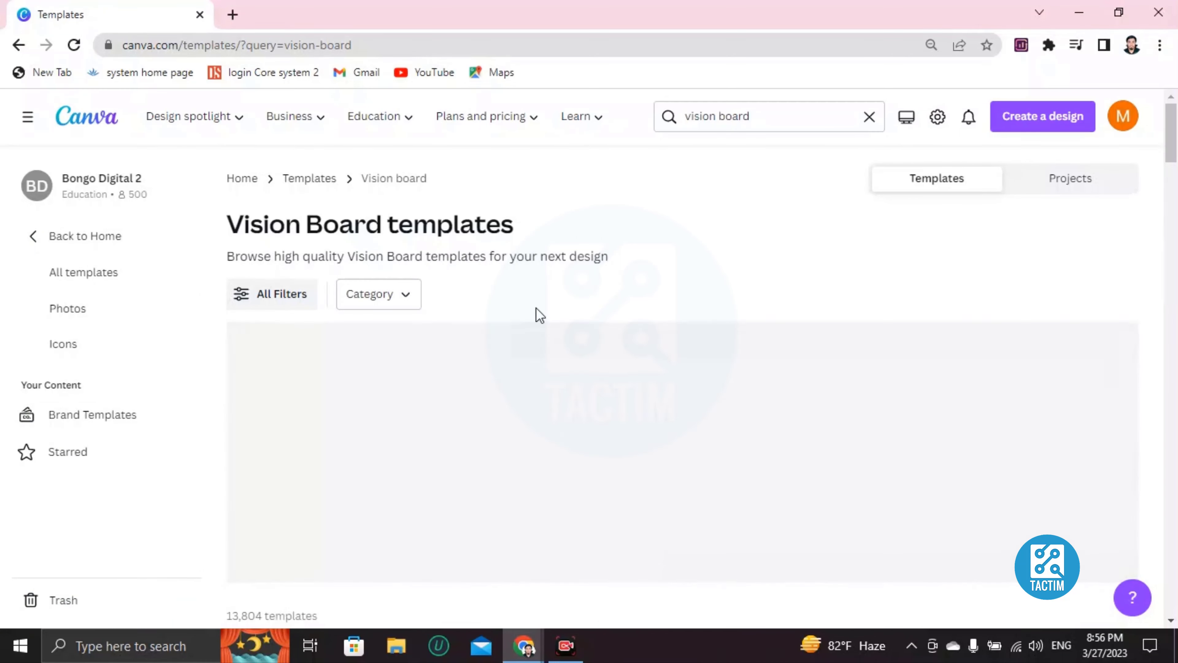
scroll(563, 293, down, 5)
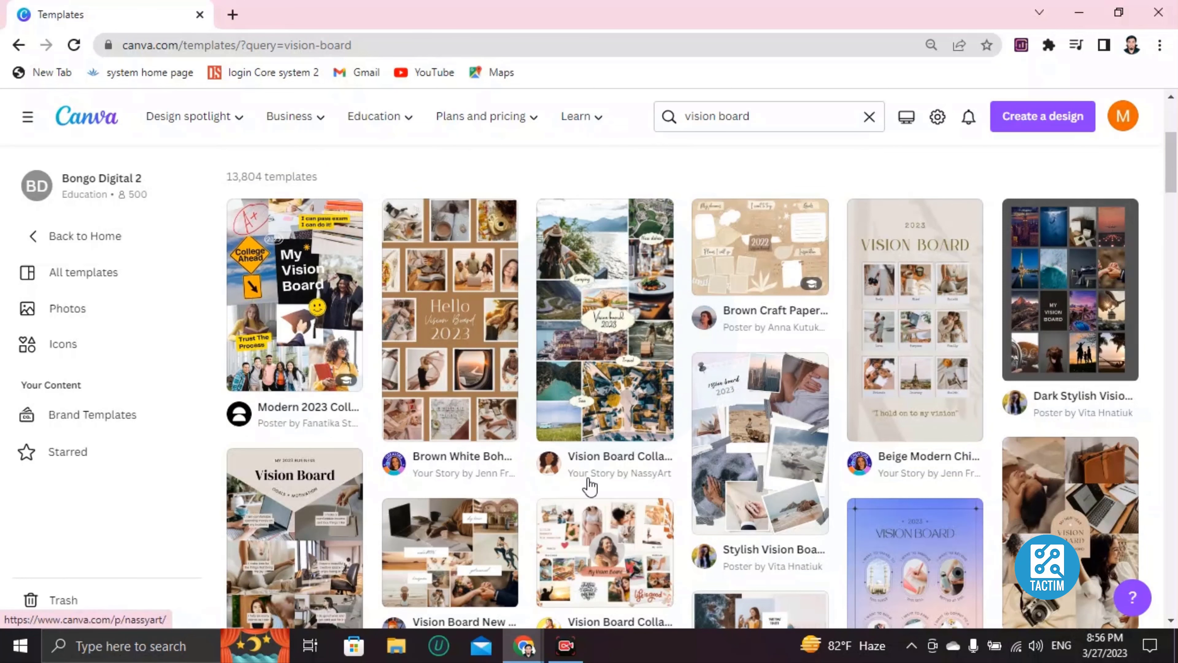
scroll(589, 478, down, 5)
scroll(557, 436, down, 4)
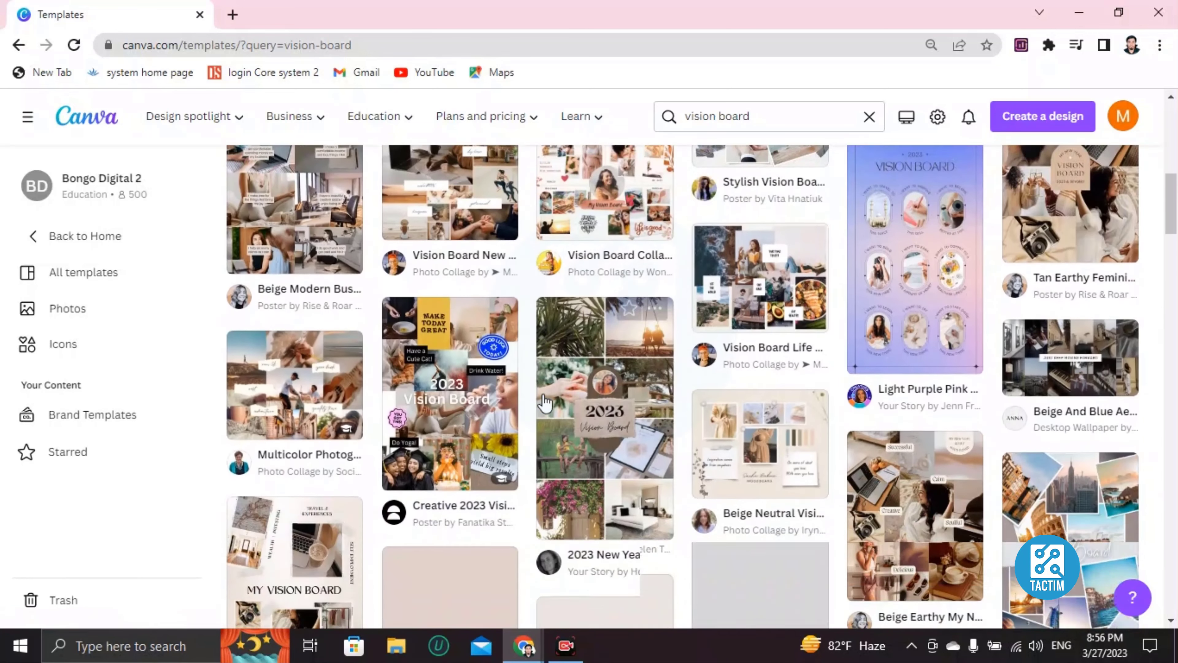
scroll(541, 402, down, 7)
scroll(539, 399, up, 15)
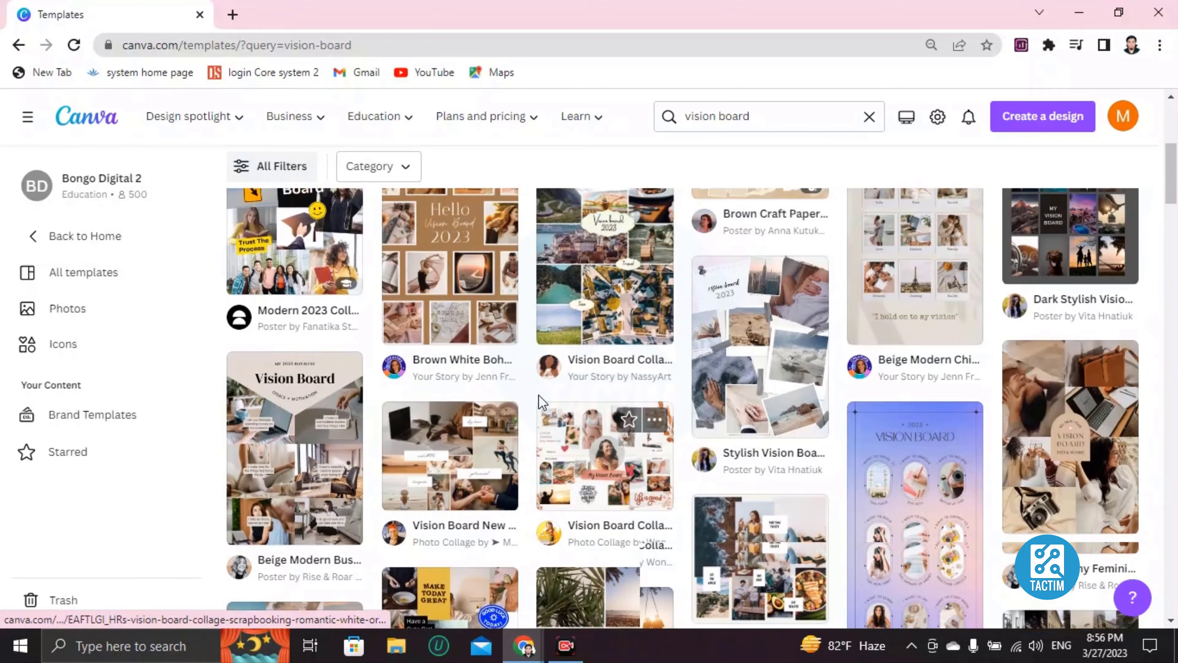
scroll(534, 404, up, 4)
Customize the Brown White Boho Aesthetic Vision Board Hello 2023 template as an editable design.
click(428, 494)
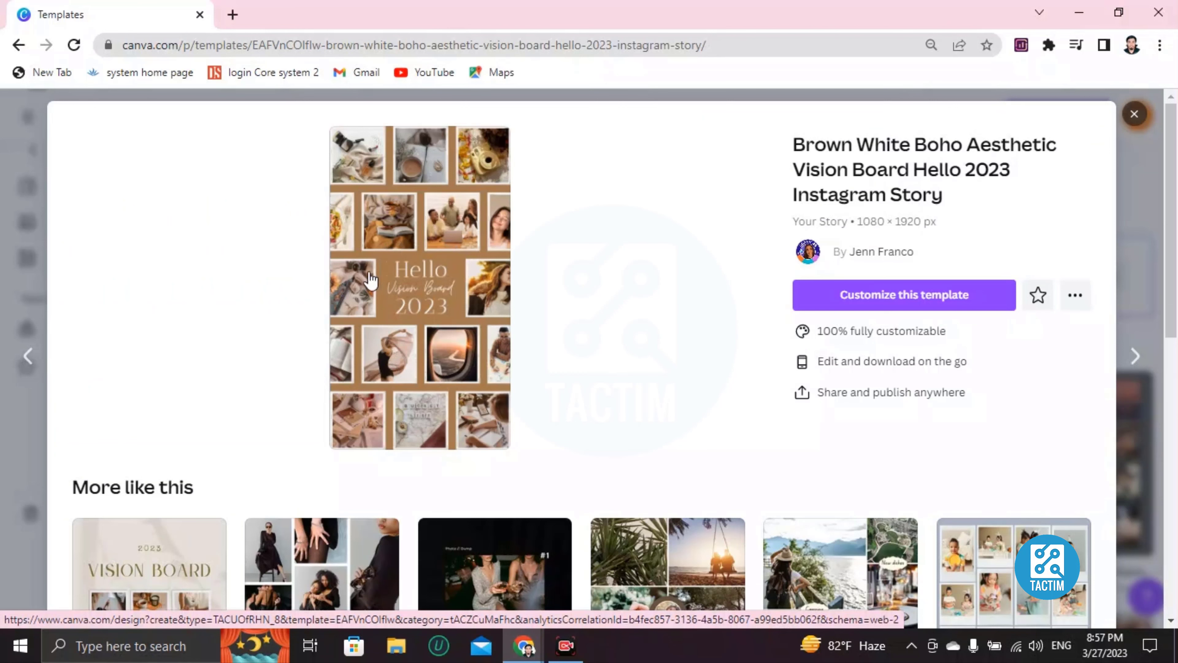
click(929, 308)
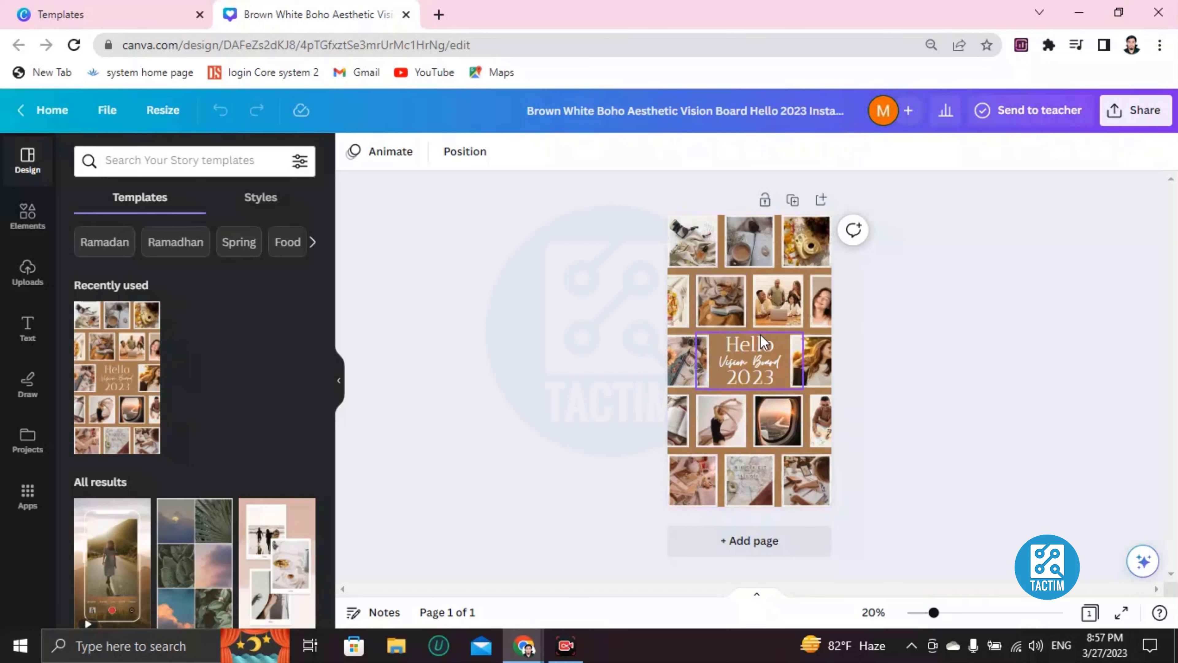
click(680, 332)
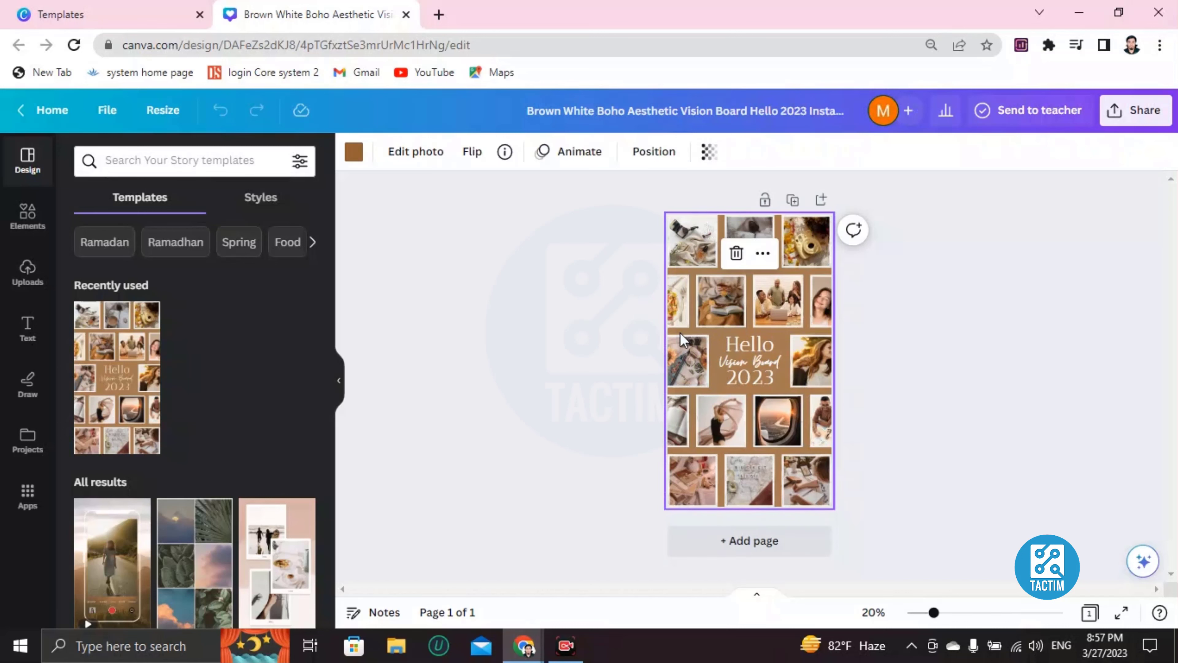
scroll(680, 332, up, 2)
scroll(680, 332, up, 1)
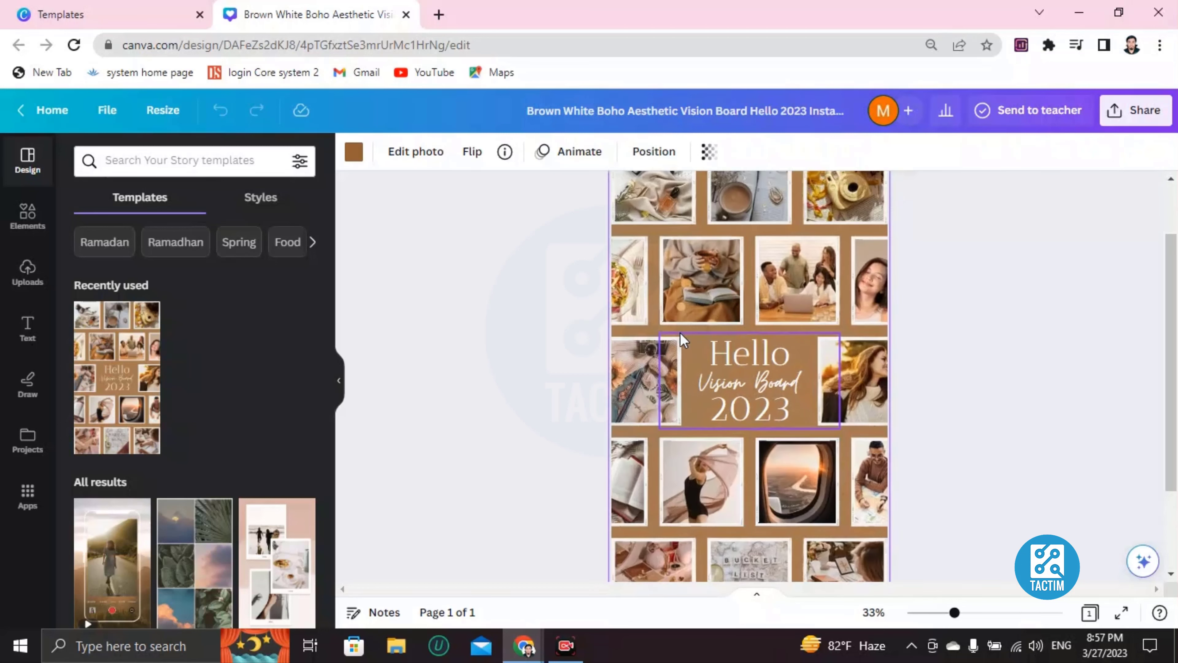
Delete the photo in the collage's top-left frame, leaving an empty placeholder.
click(681, 245)
scroll(714, 324, up, 2)
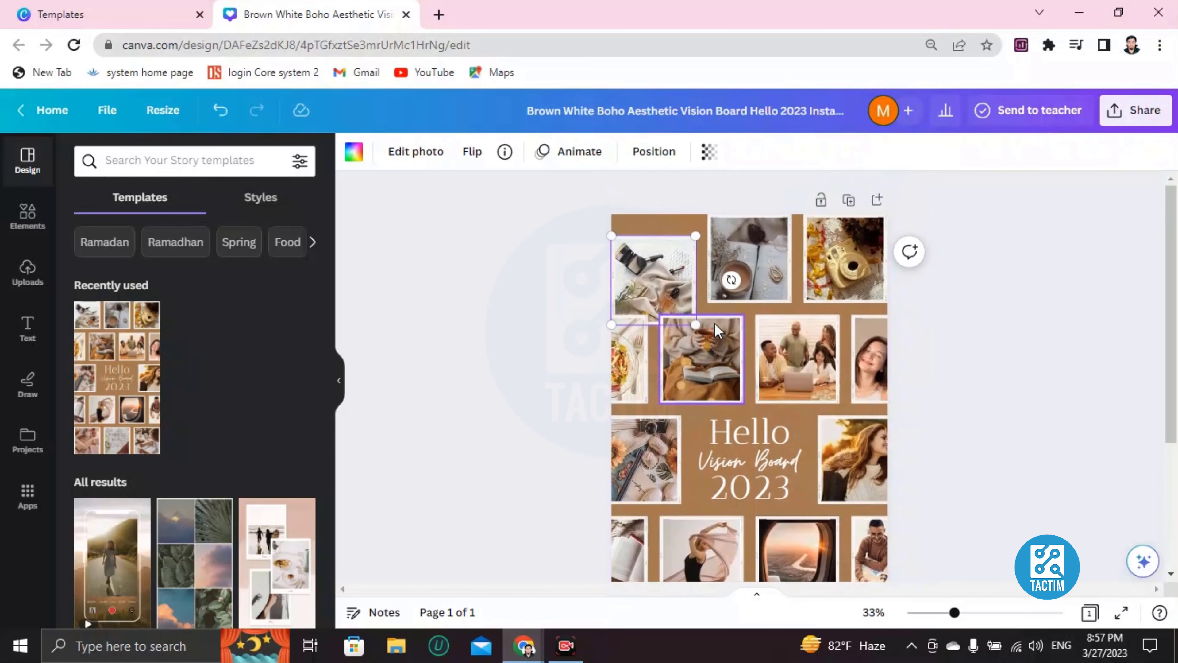
drag(665, 271, 689, 276)
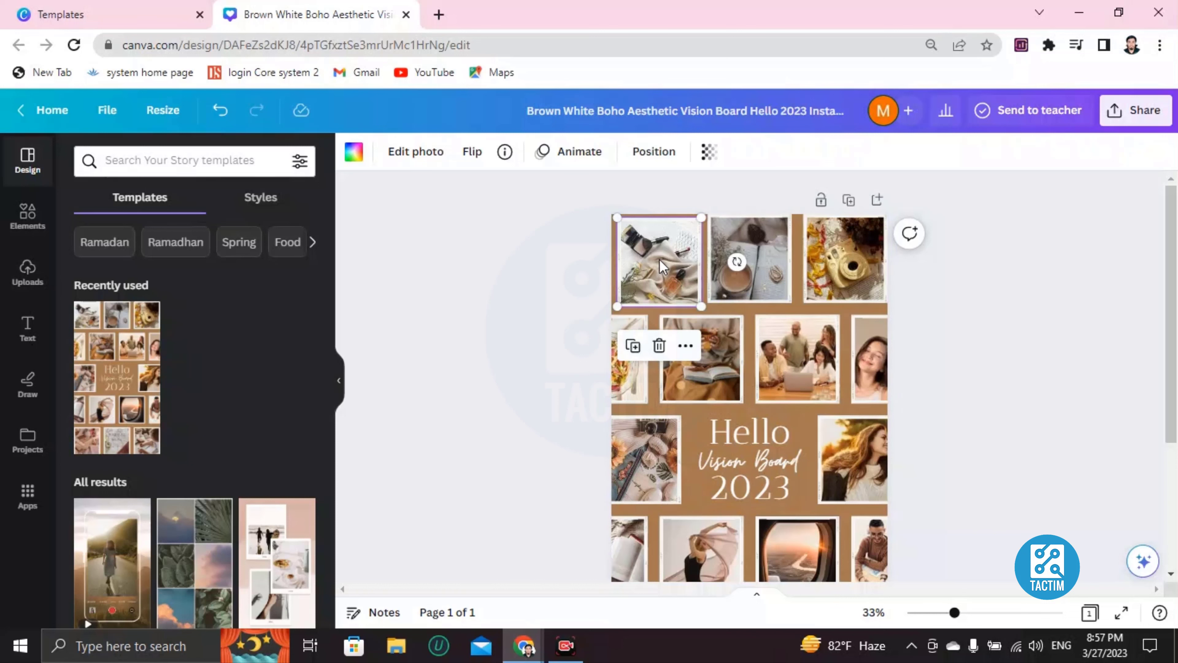
key(Delete)
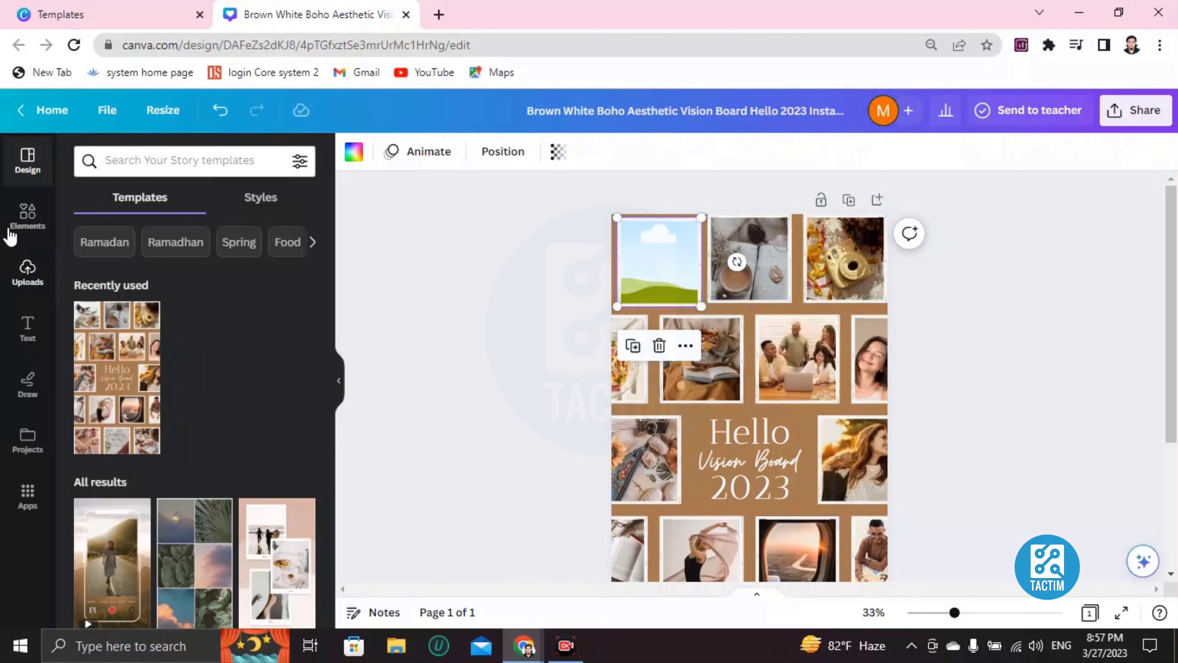
Fill the top-left frame with the uploaded portrait and clear the top-middle coffee-and-book photo.
click(28, 272)
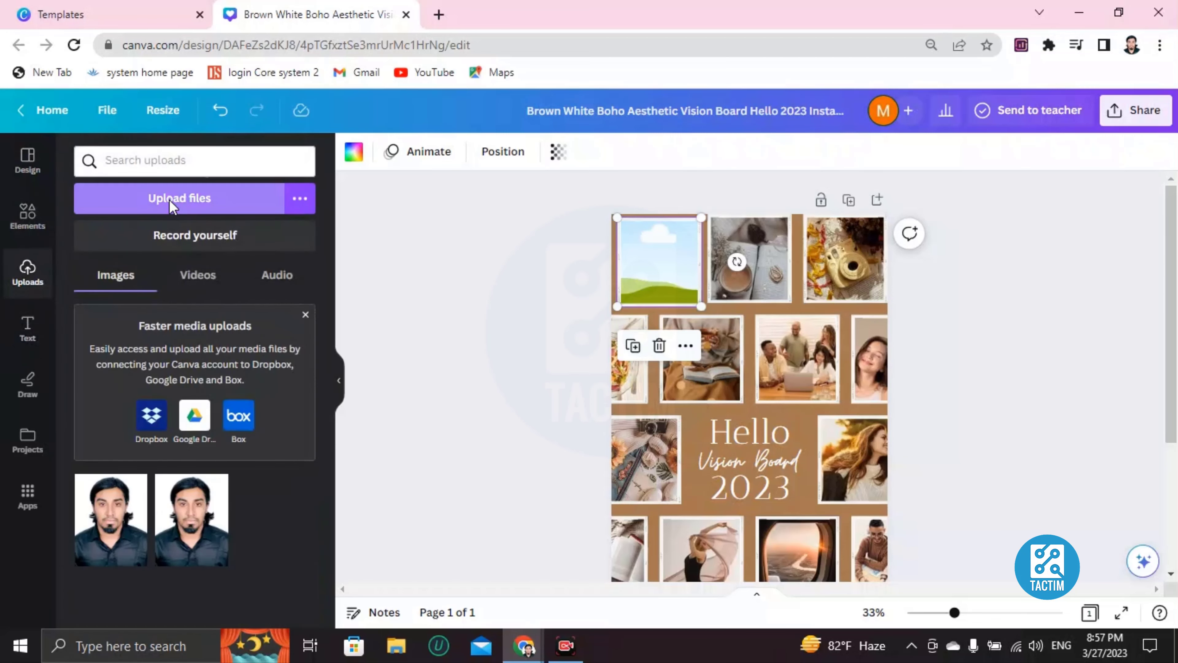
click(233, 204)
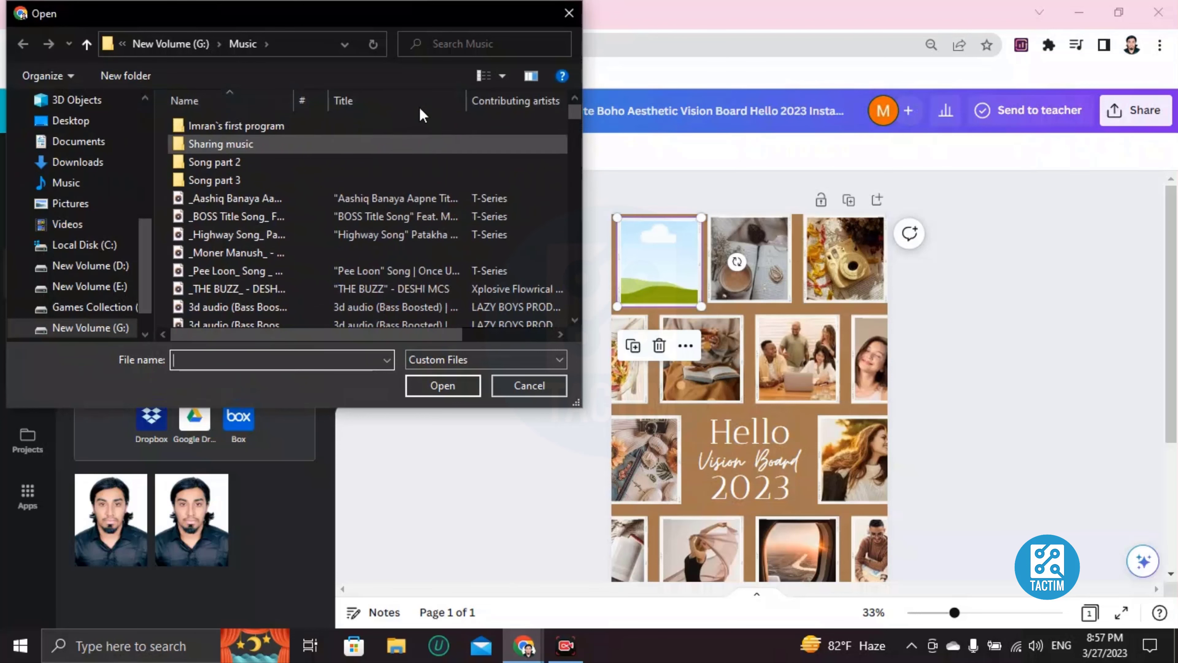
click(569, 13)
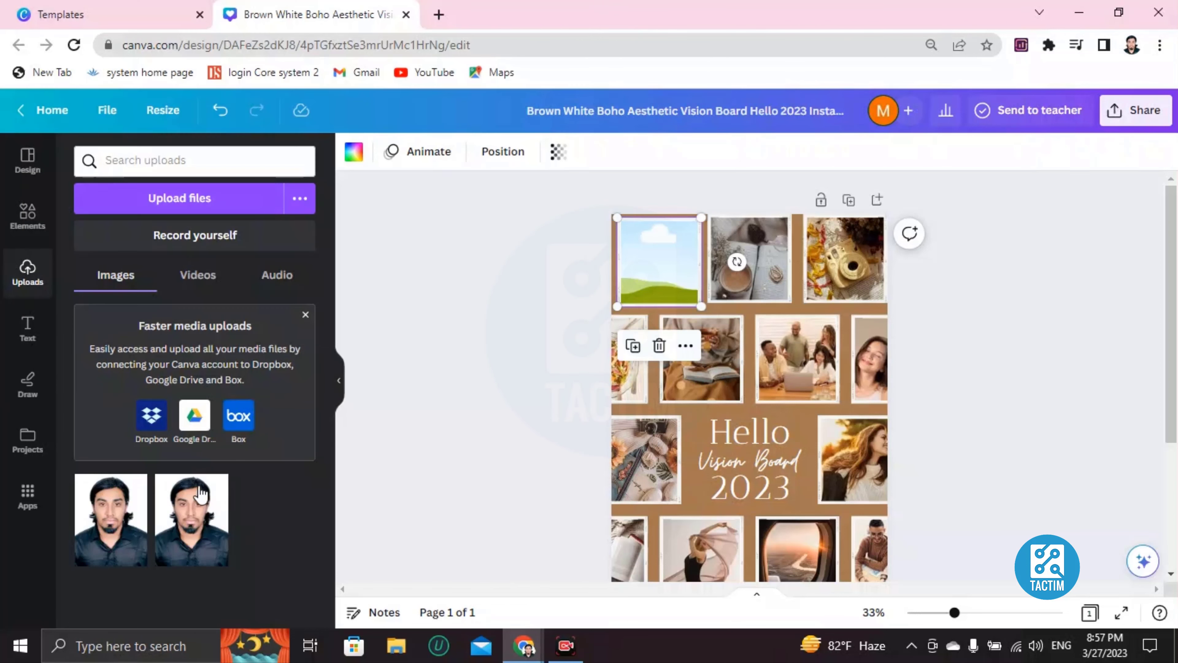
click(129, 525)
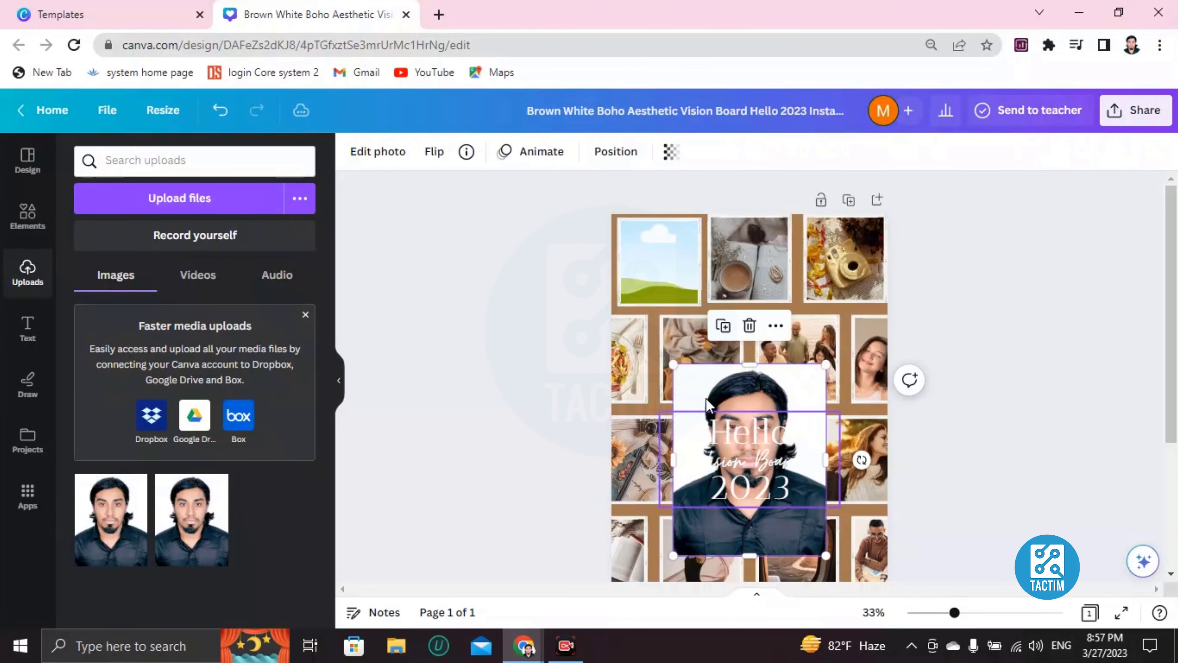
drag(713, 378, 659, 260)
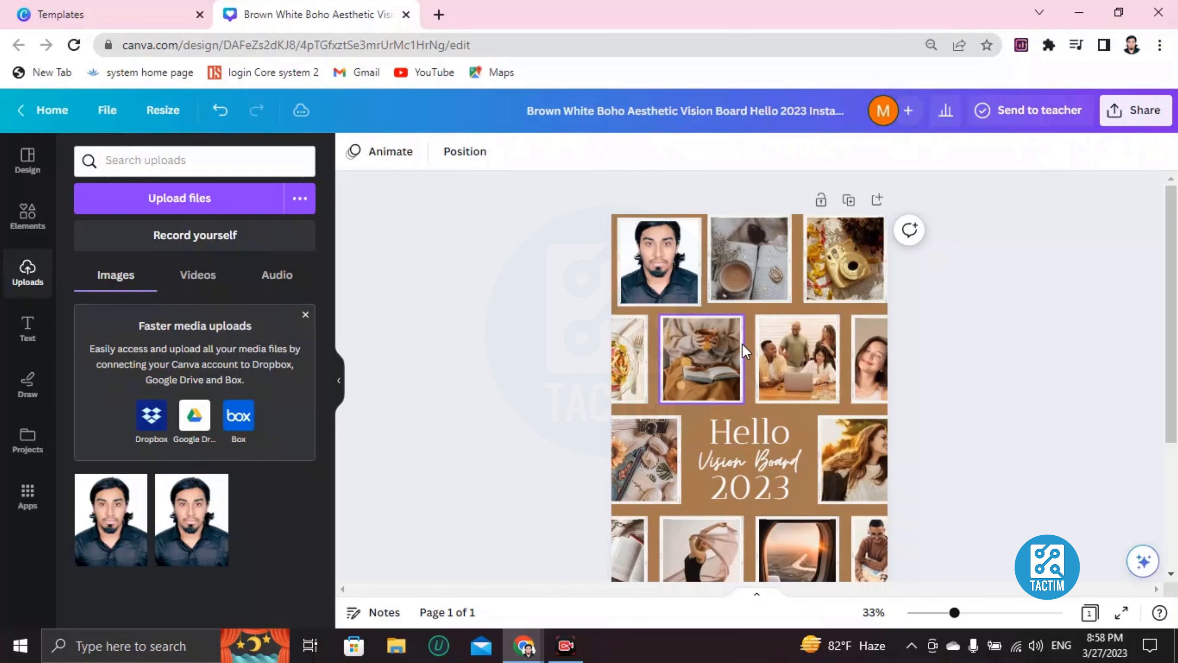
click(748, 258)
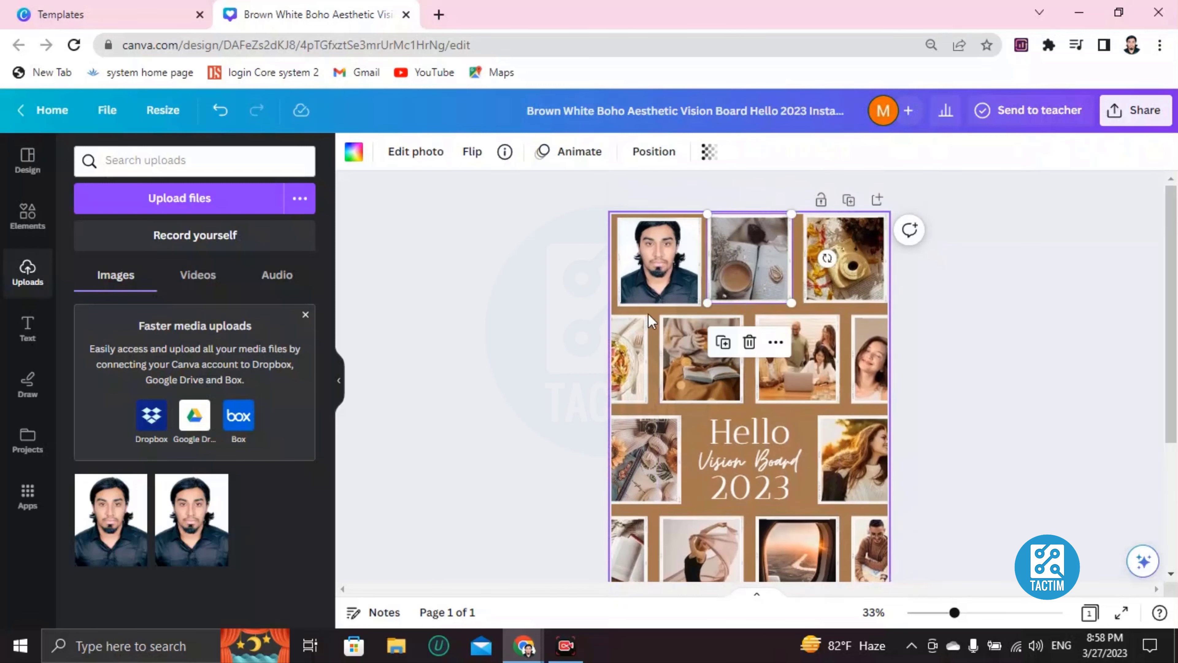
key(Delete)
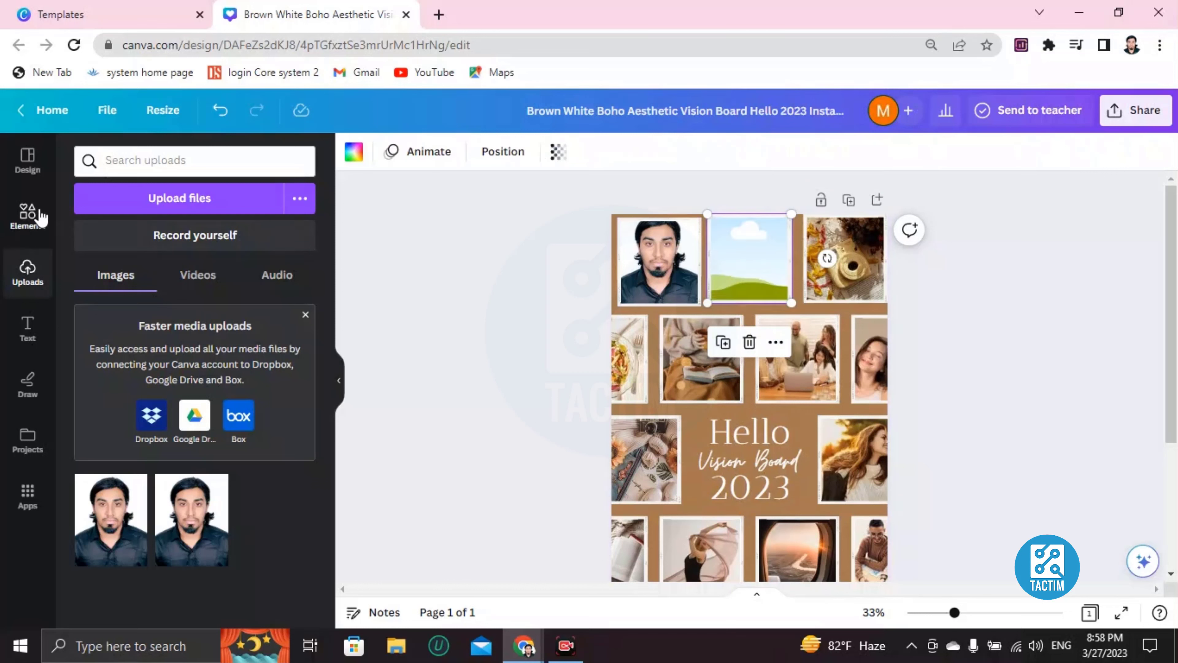
Search the Elements library for 'car' after a trial 'lemborgini' search.
click(26, 218)
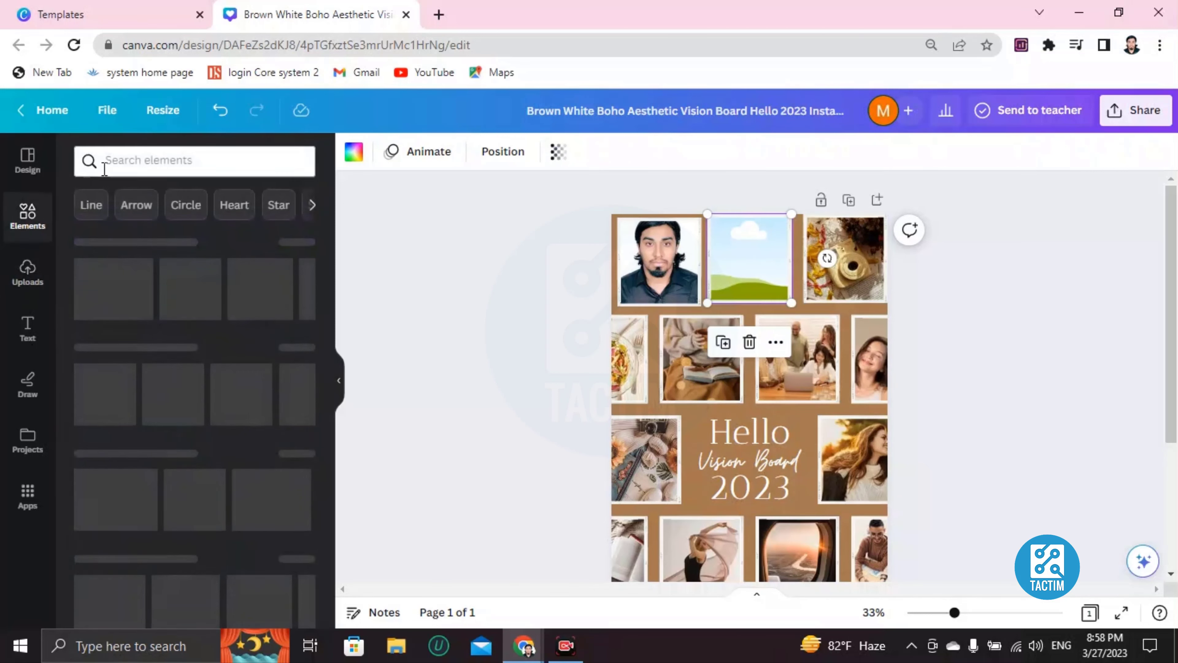
click(124, 162)
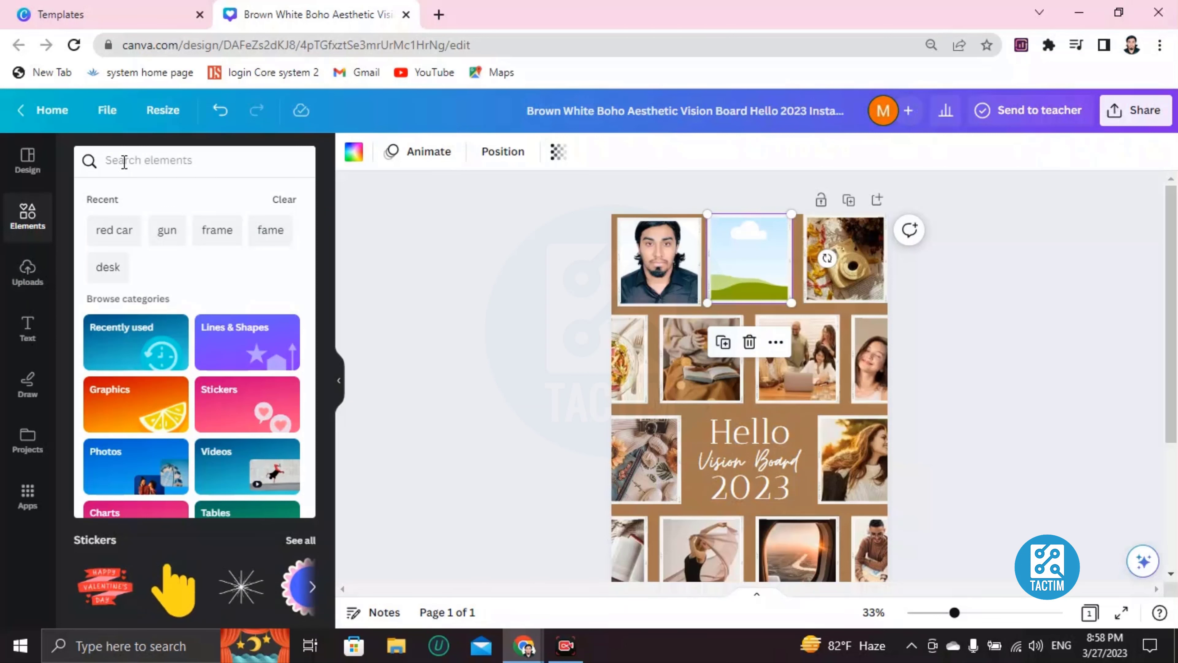
text(car)
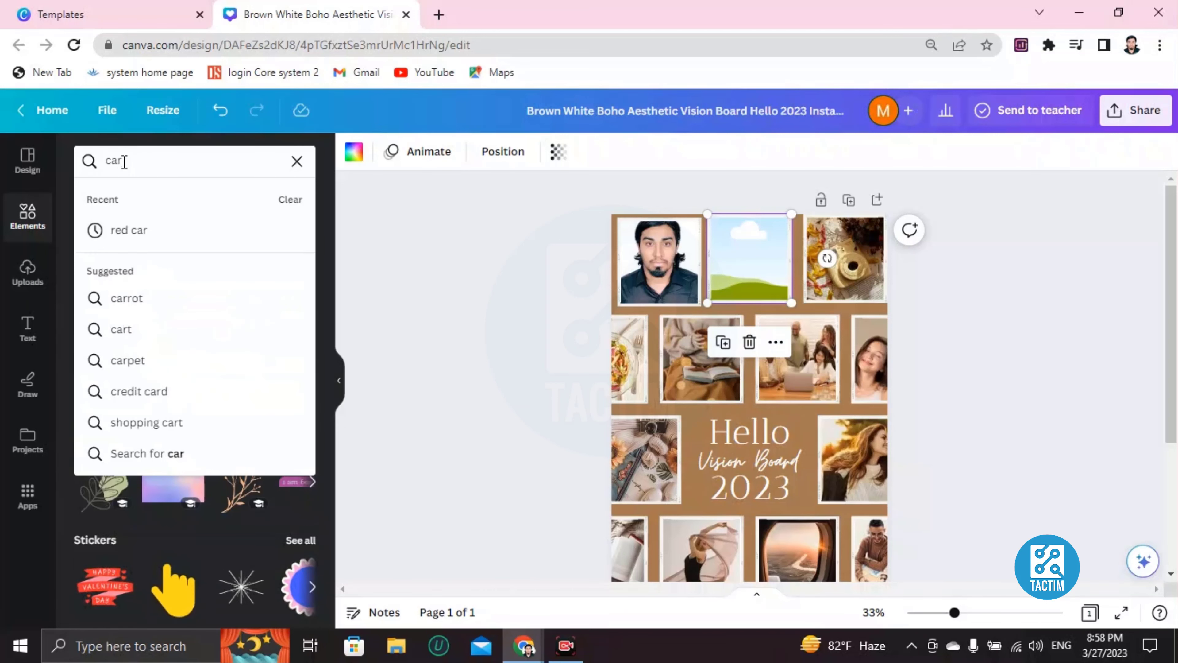
key(BackSpace)
key(BackSpace)
key(BackSpace)
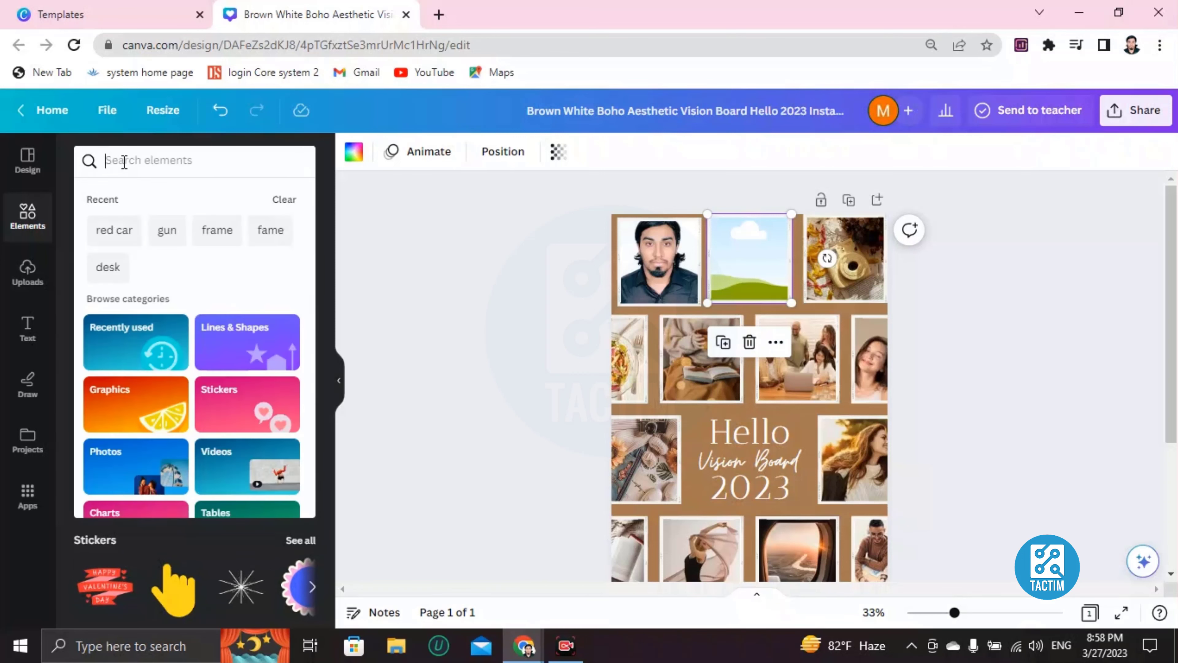
text(lemborgini)
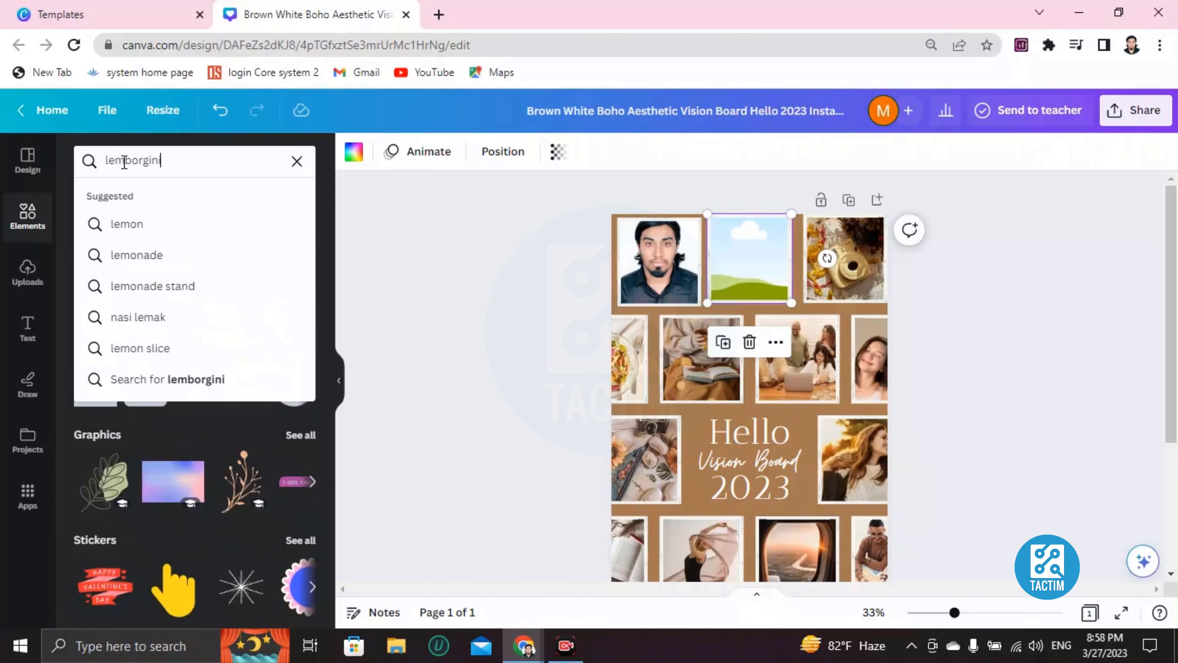
key(Return)
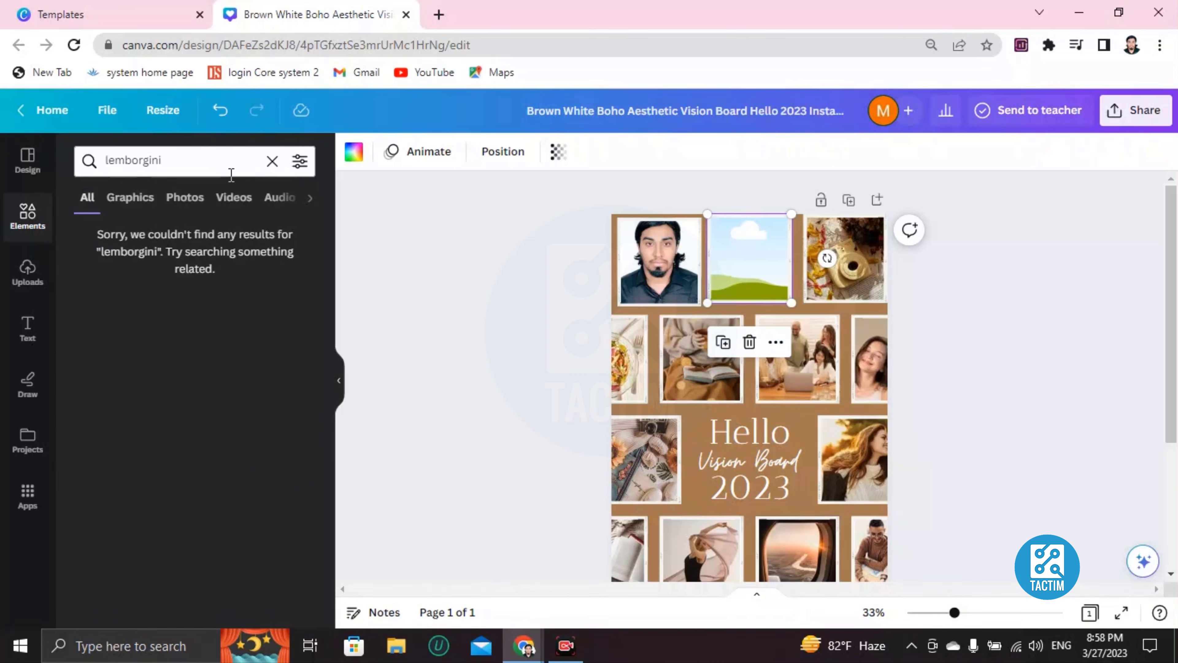
click(273, 161)
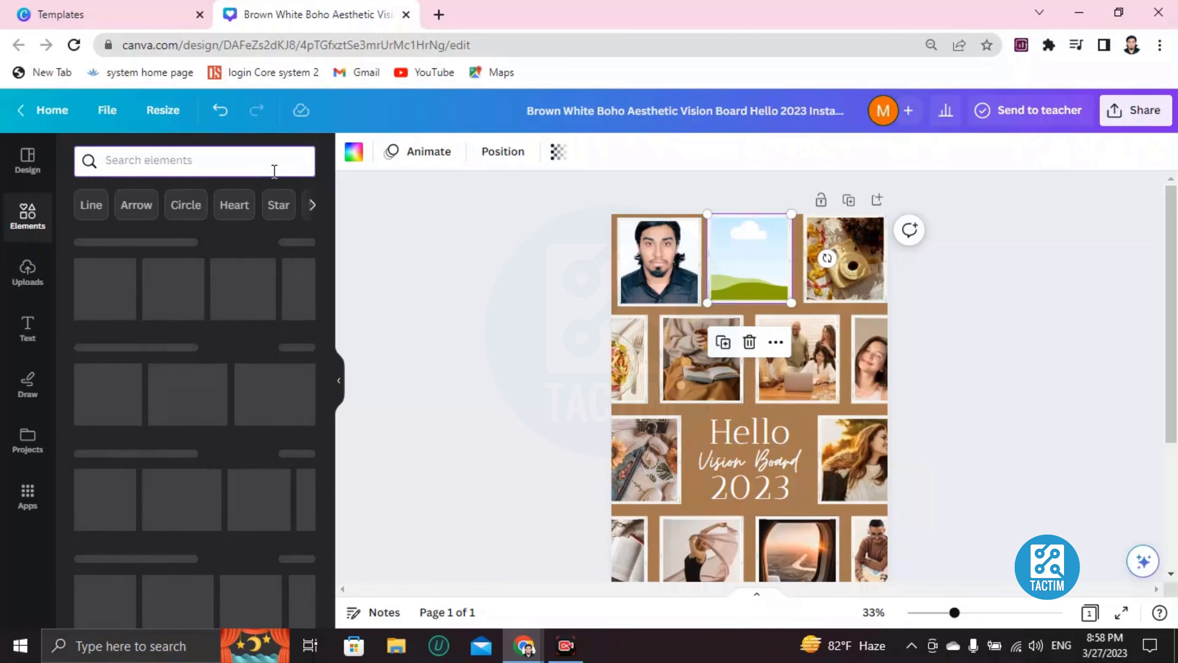
text(car)
key(Return)
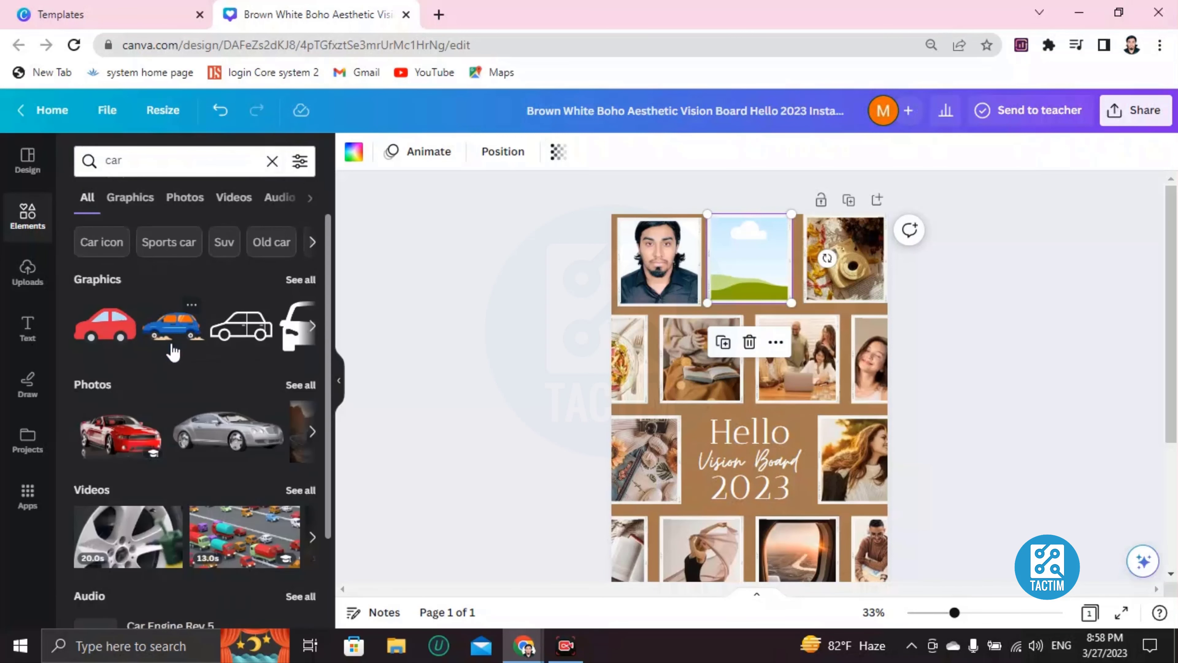
Browse the car photos and drop the driving-interior photo into the top-middle frame.
click(313, 327)
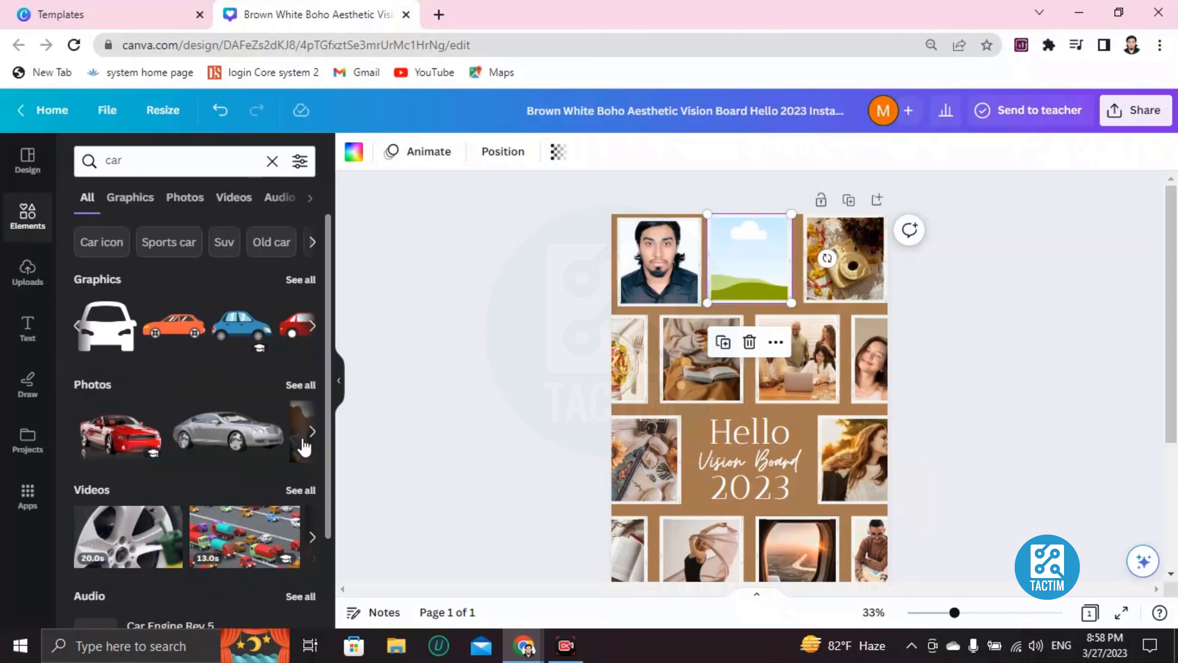
click(311, 432)
scroll(213, 460, down, 3)
scroll(219, 453, up, 3)
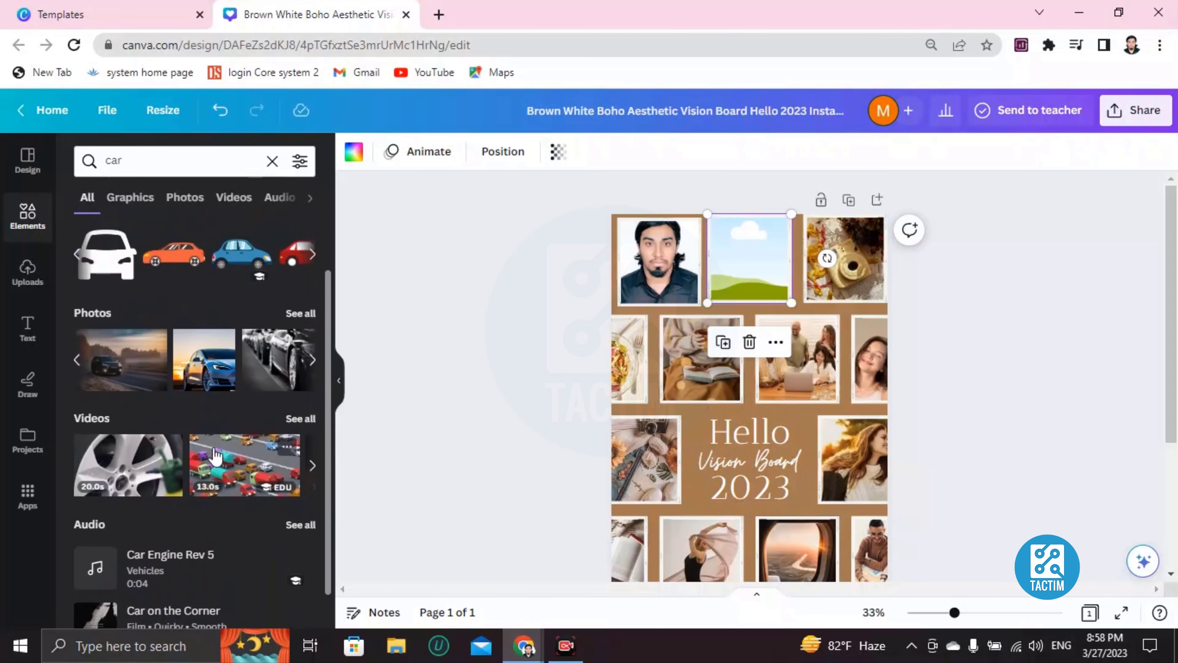
click(312, 432)
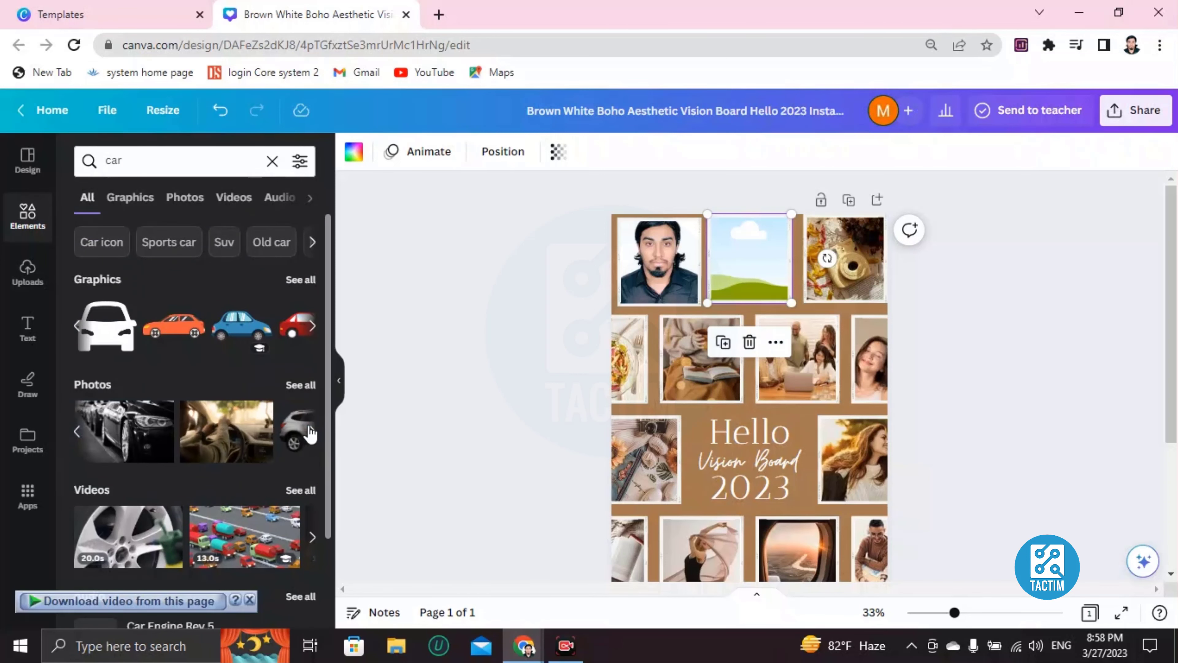
click(311, 431)
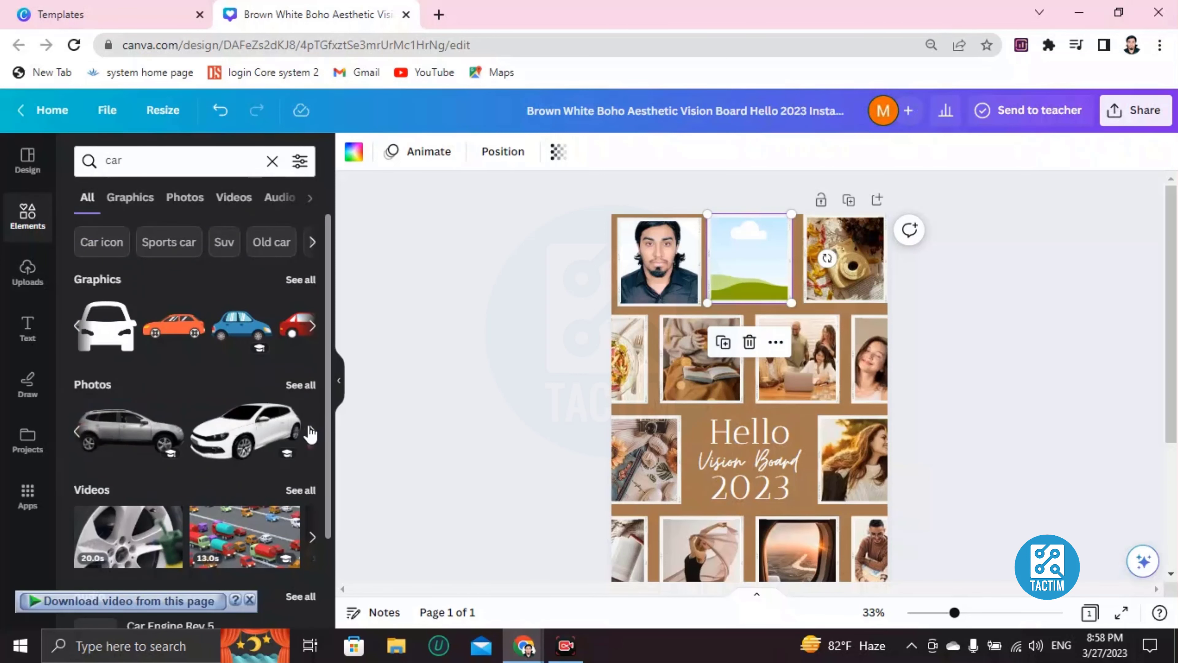
click(81, 432)
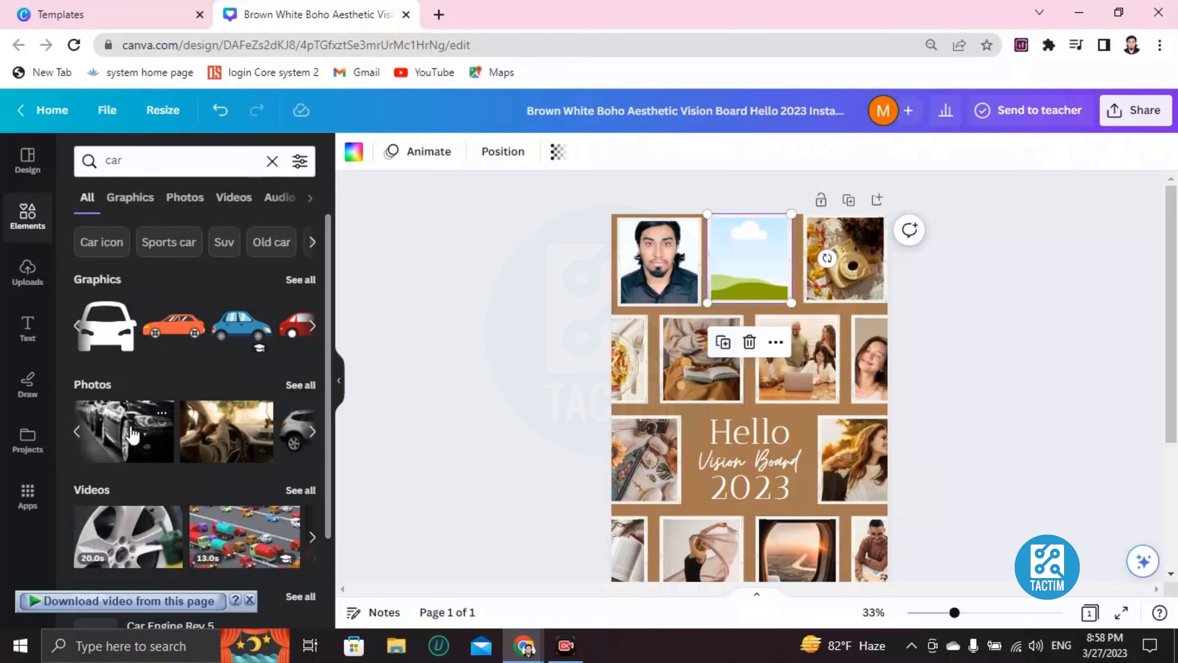
click(214, 435)
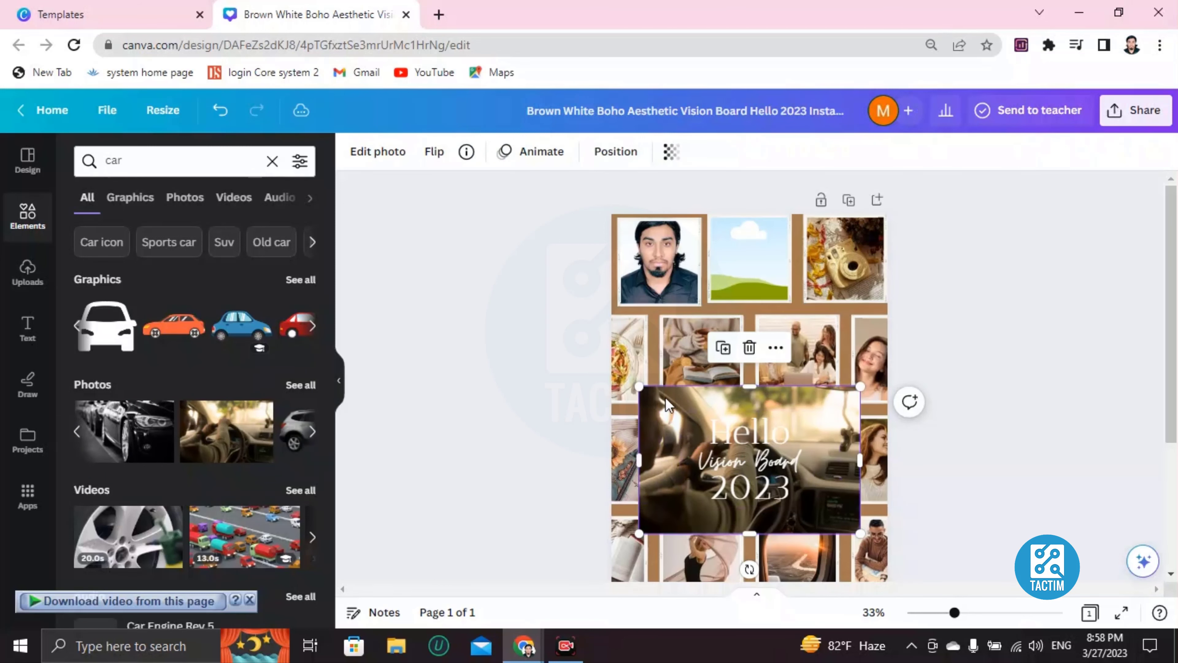
drag(668, 401, 743, 230)
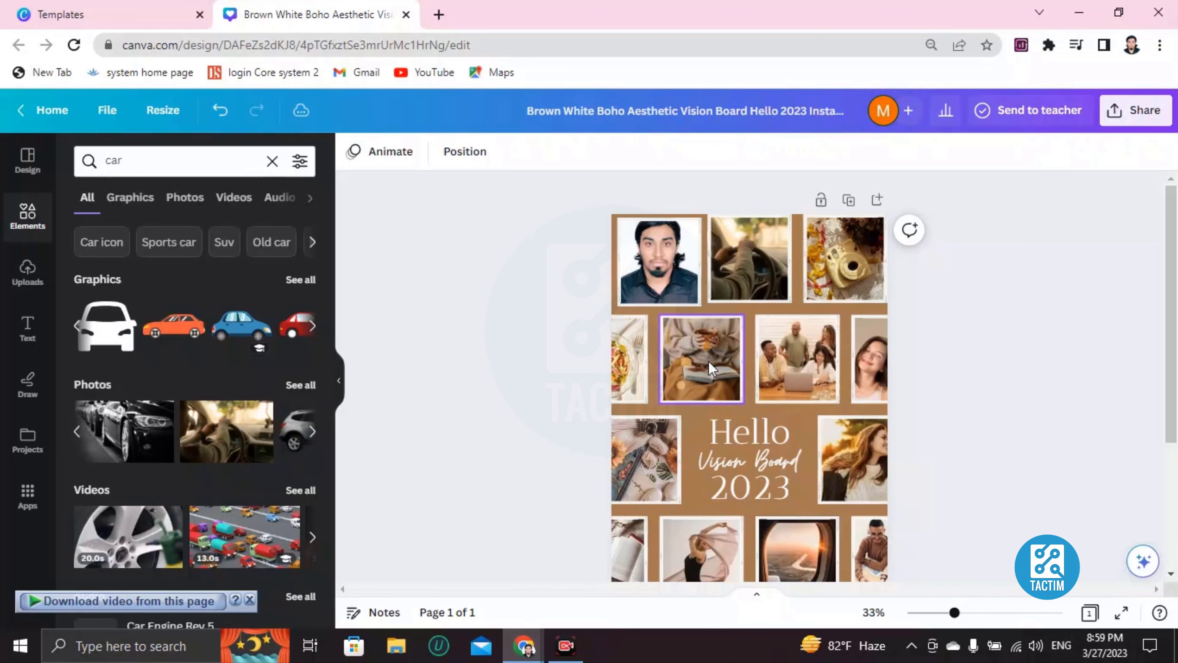
Delete the Hello and 2023 lines from the central title.
scroll(724, 385, down, 2)
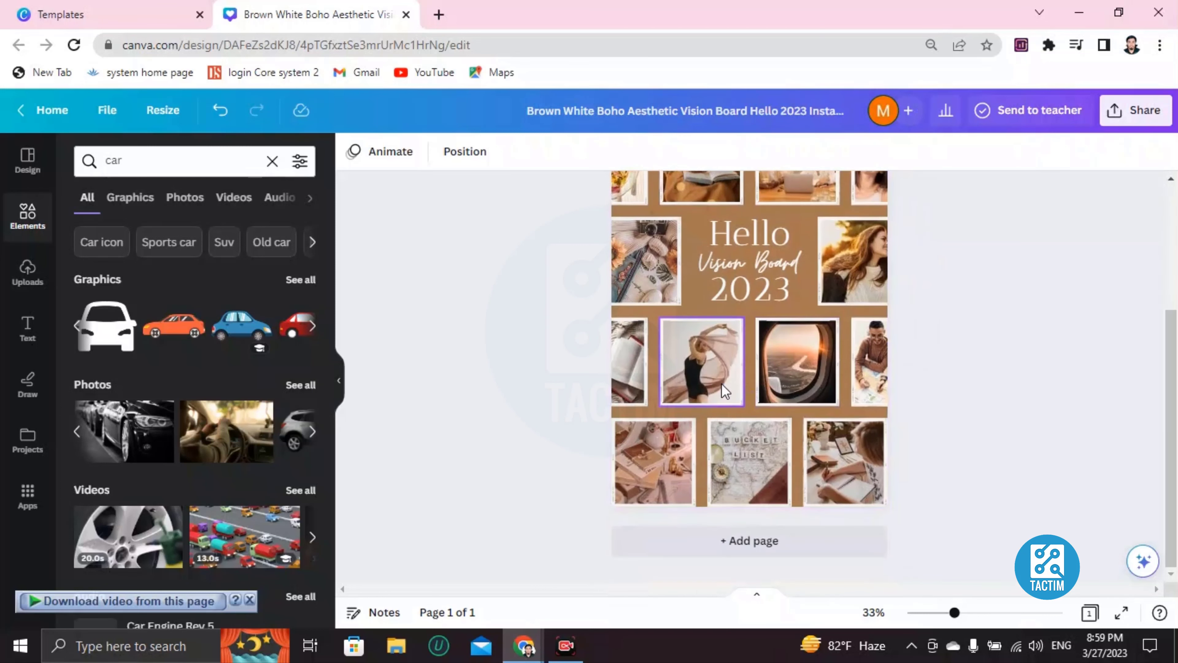
scroll(725, 391, down, 4)
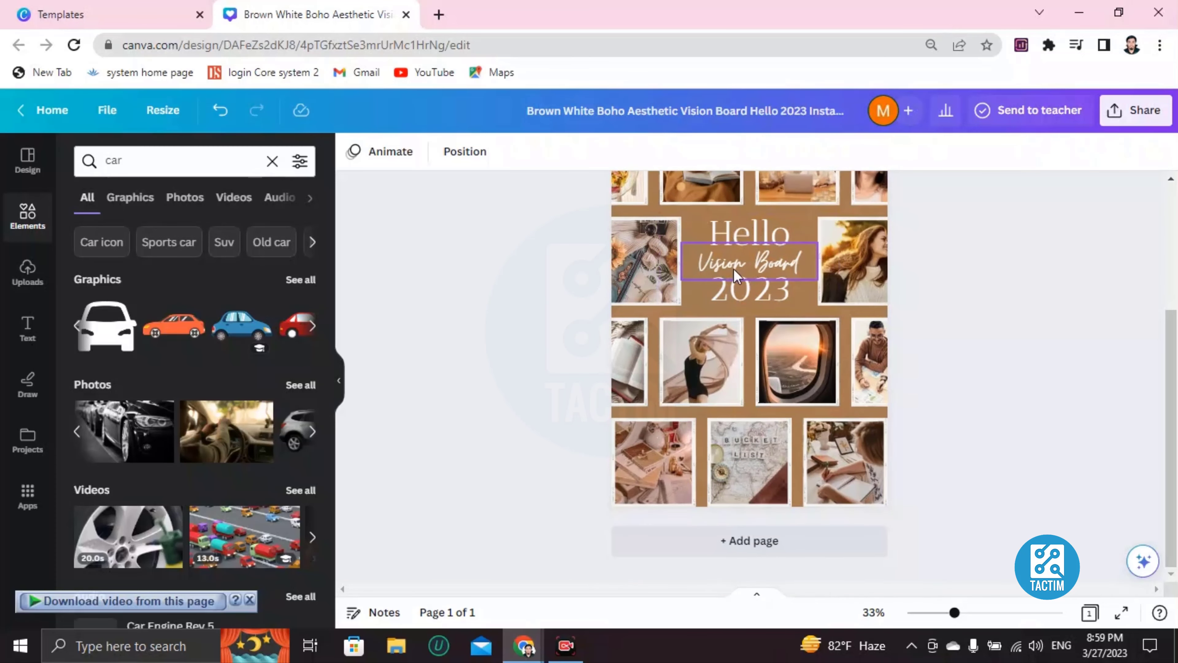
double_click(753, 227)
click(732, 227)
double_click(732, 227)
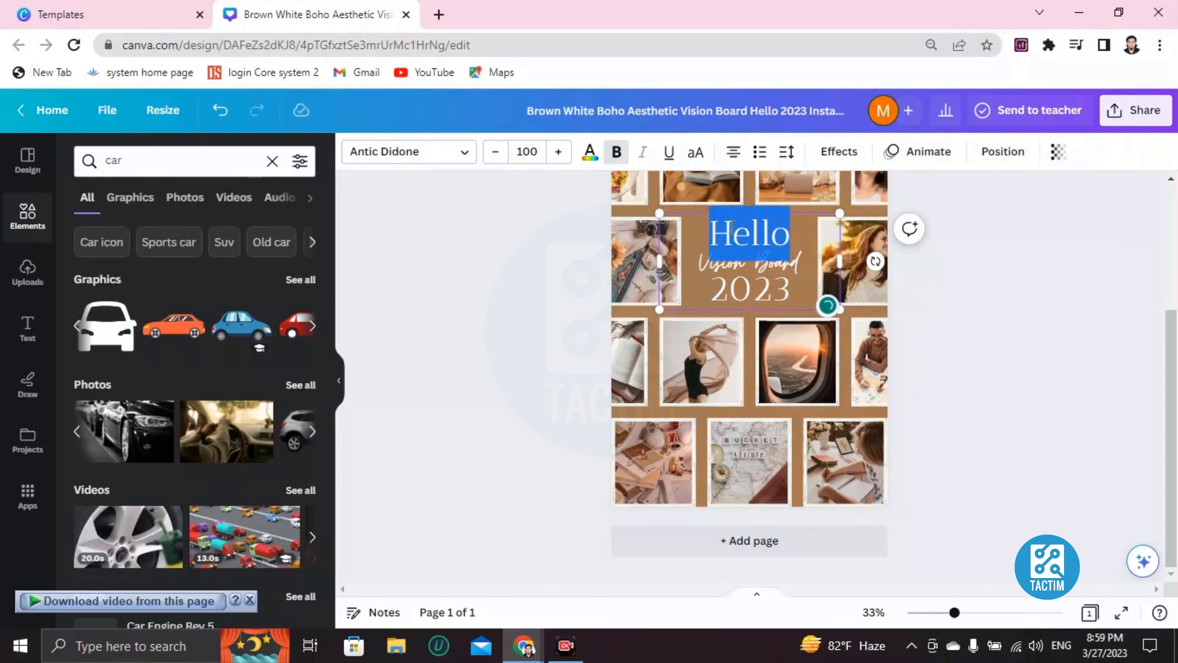
key(BackSpace)
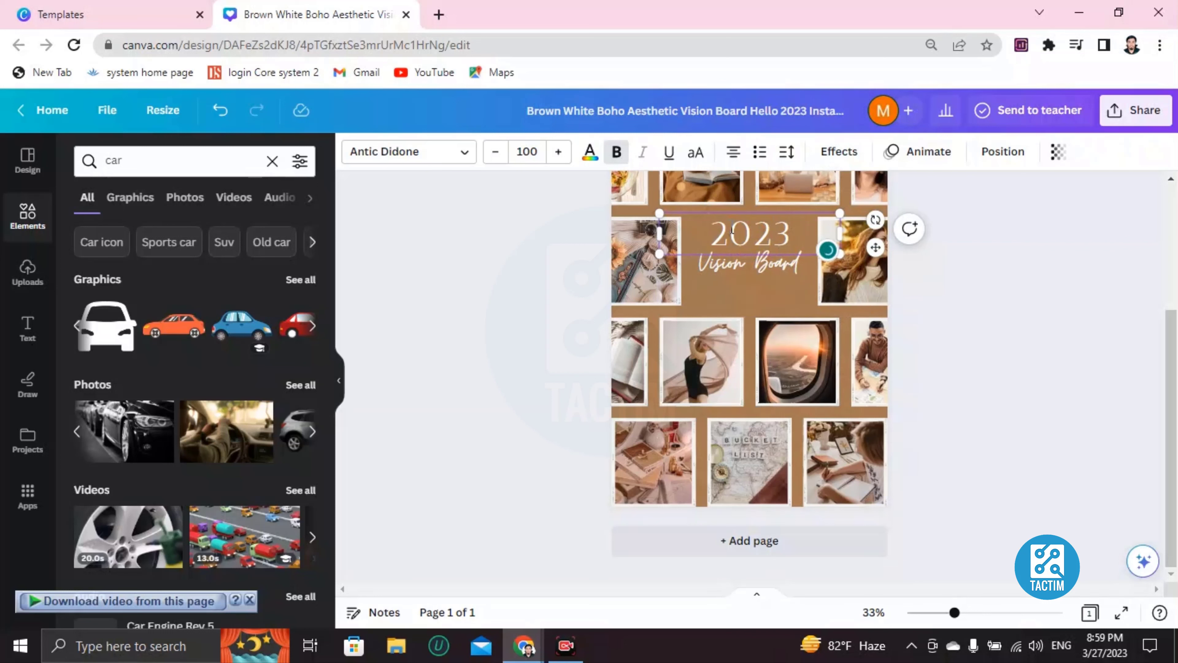
double_click(764, 230)
key(BackSpace)
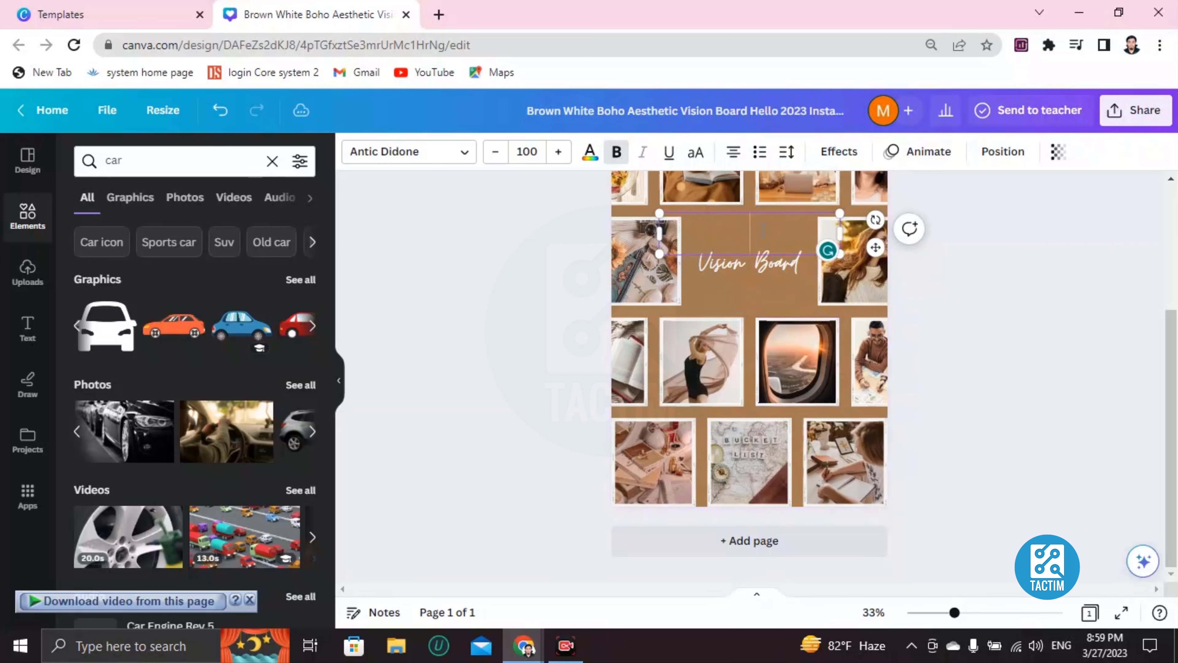
Type 'MY visionboard' in place of the removed lines and select it.
text(MY)
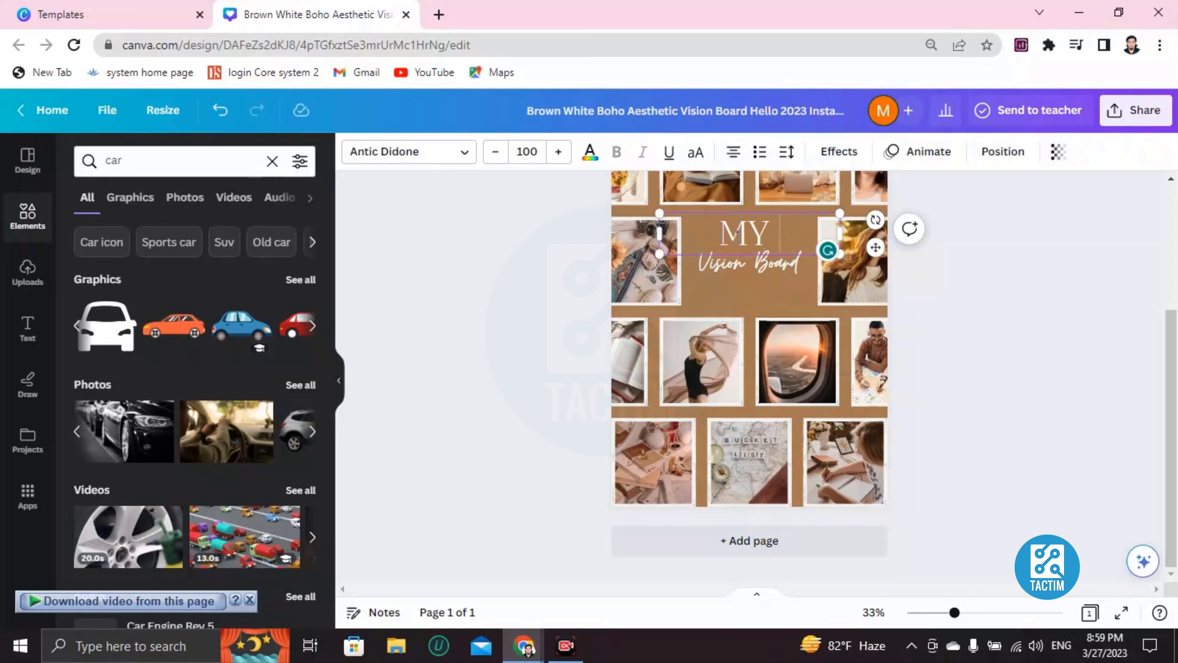
text( vis)
key(BackSpace)
key(BackSpace)
key(BackSpace)
key(BackSpace)
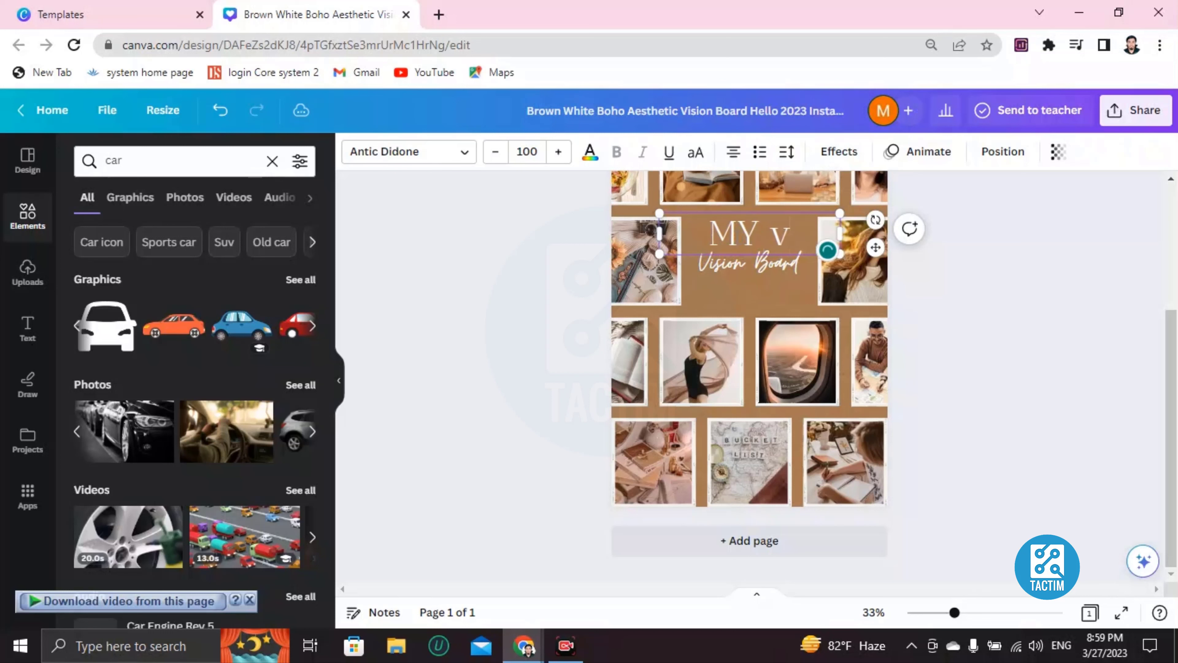
text(vision)
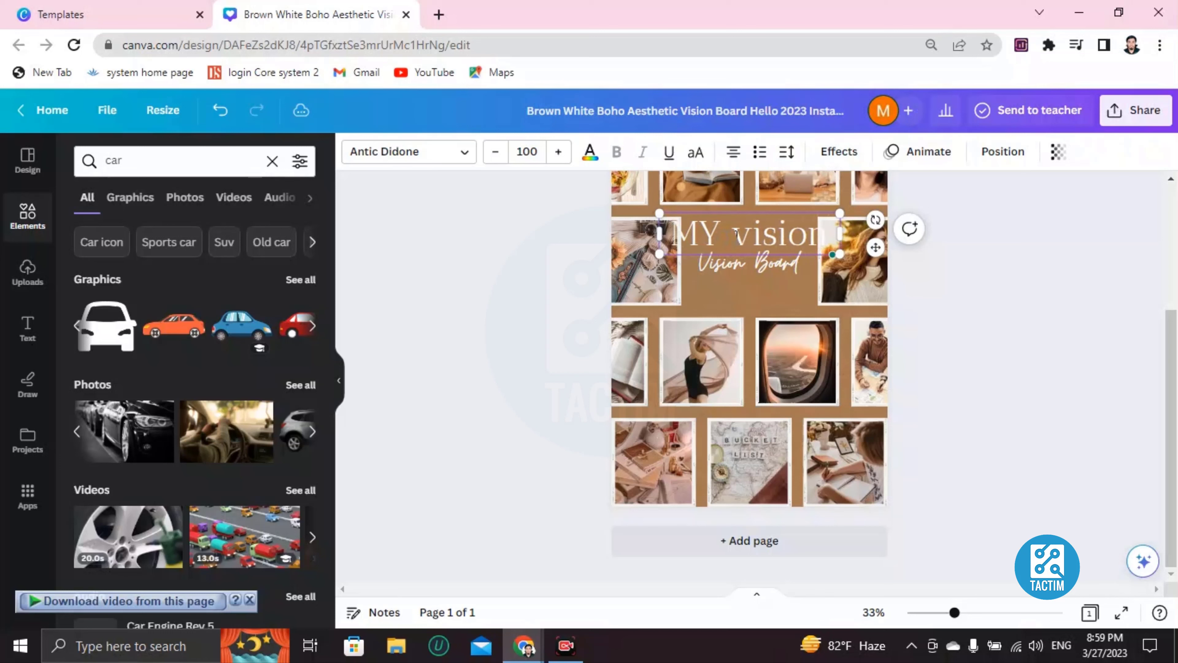
text(board)
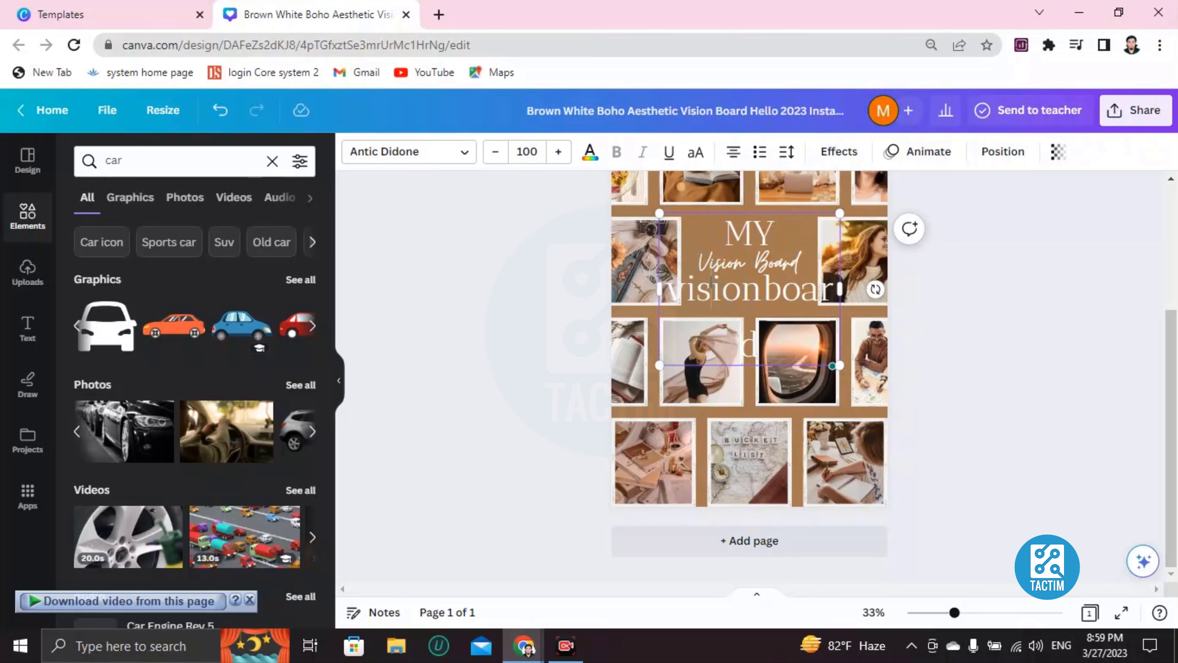
drag(668, 288, 829, 283)
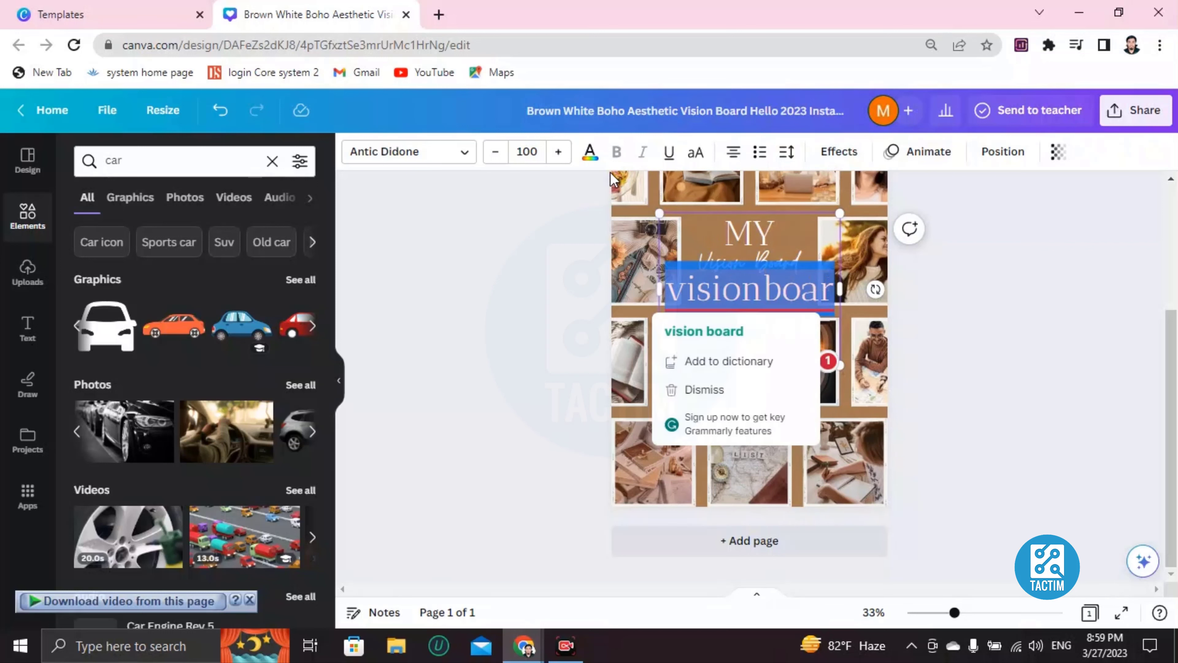
Reduce the title's font size step by step to 74.1.
click(496, 152)
click(496, 152)
click(496, 152)
click(496, 152)
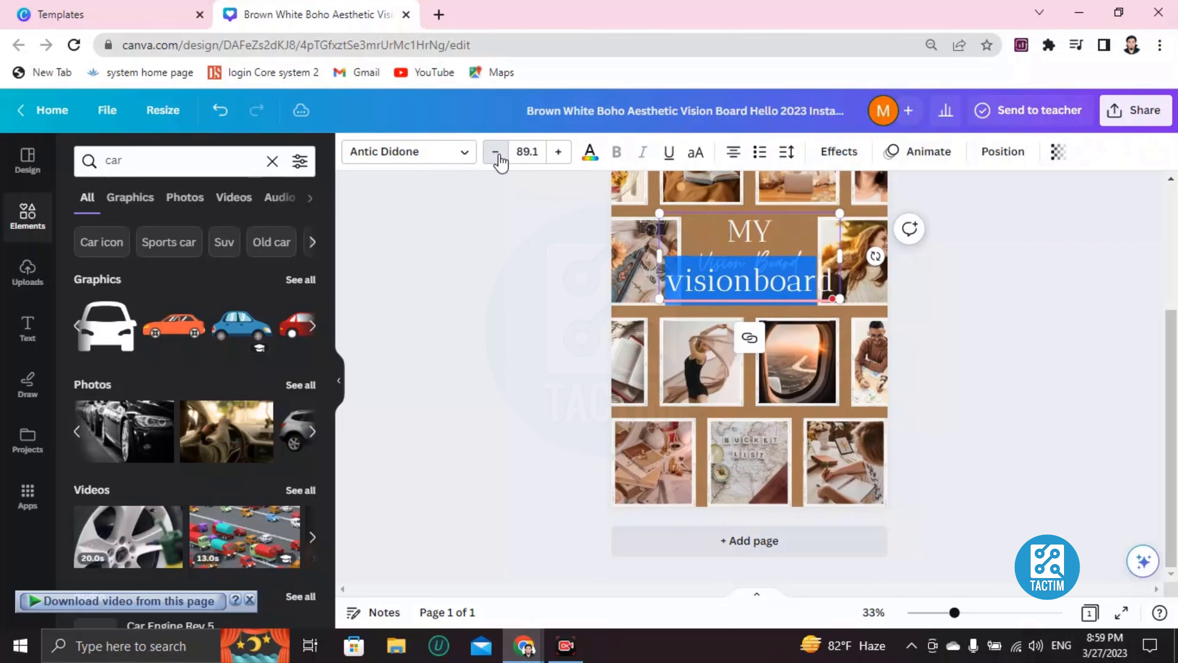
click(495, 152)
click(495, 152)
click(495, 152)
click(496, 152)
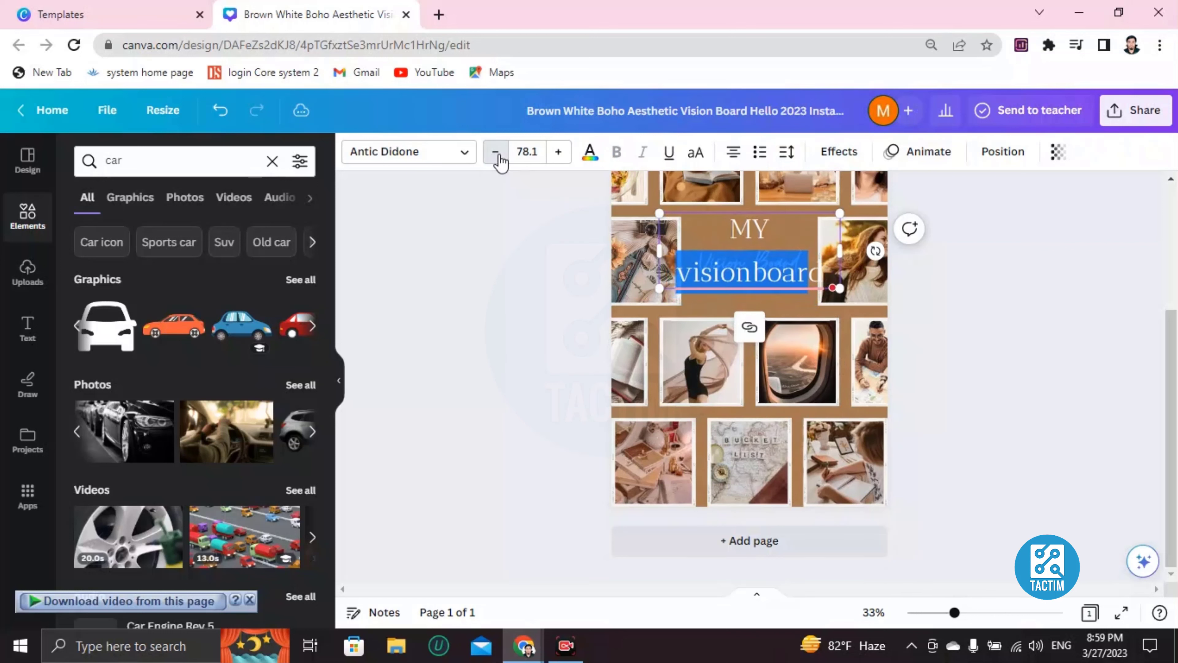
click(496, 152)
click(495, 152)
click(495, 152)
click(495, 152)
Accept the 'vision board' spelling correction and select the whole MY vision board text.
mouse_move(750, 268)
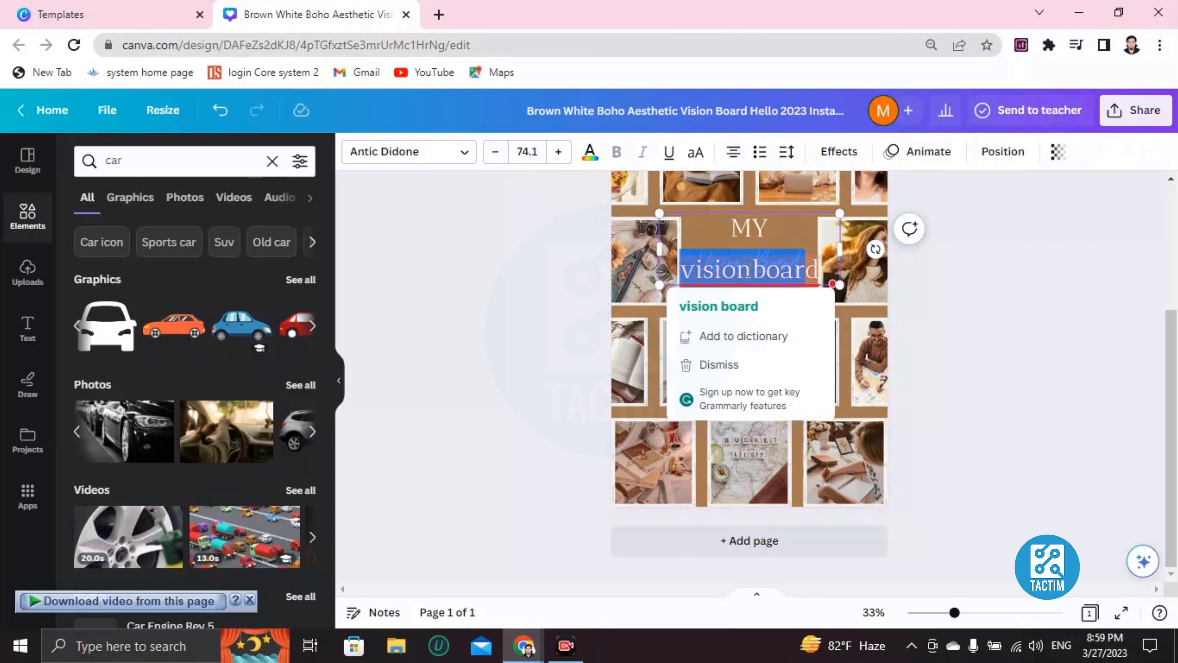
click(742, 306)
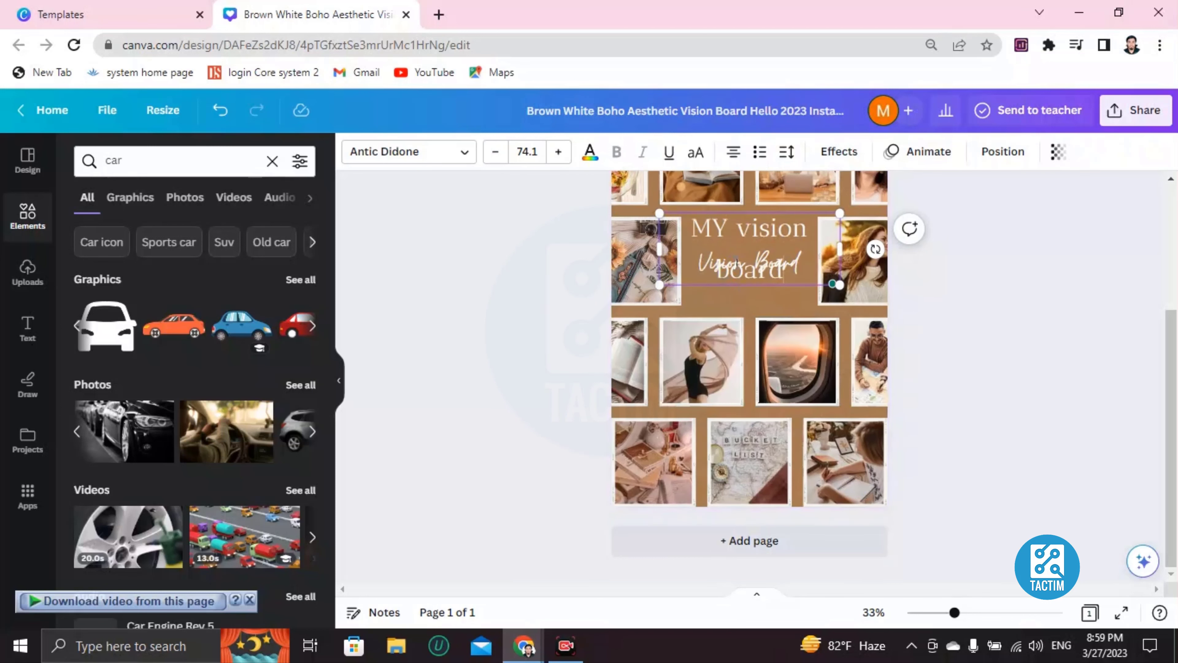
mouse_move(739, 268)
mouse_down()
mouse_move(739, 286)
mouse_move(735, 274)
mouse_up()
click(744, 272)
drag(790, 264, 693, 226)
Delete the MY vision board text and the script Vision Board text.
key(BackSpace)
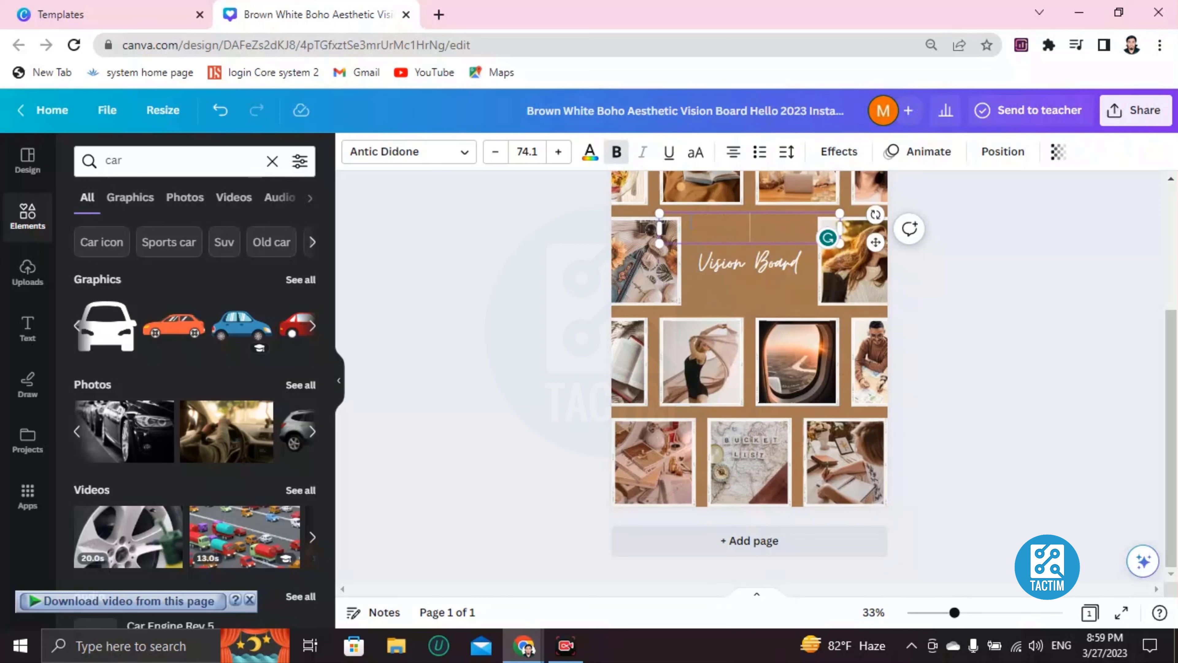
click(723, 273)
key(Delete)
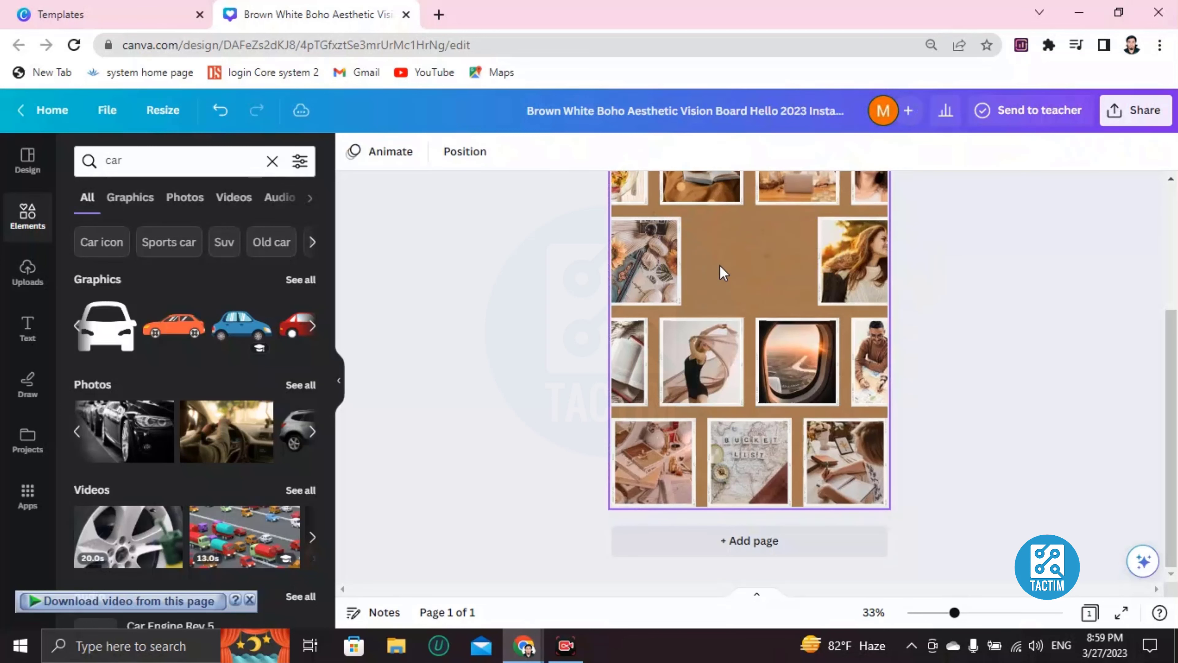
click(742, 253)
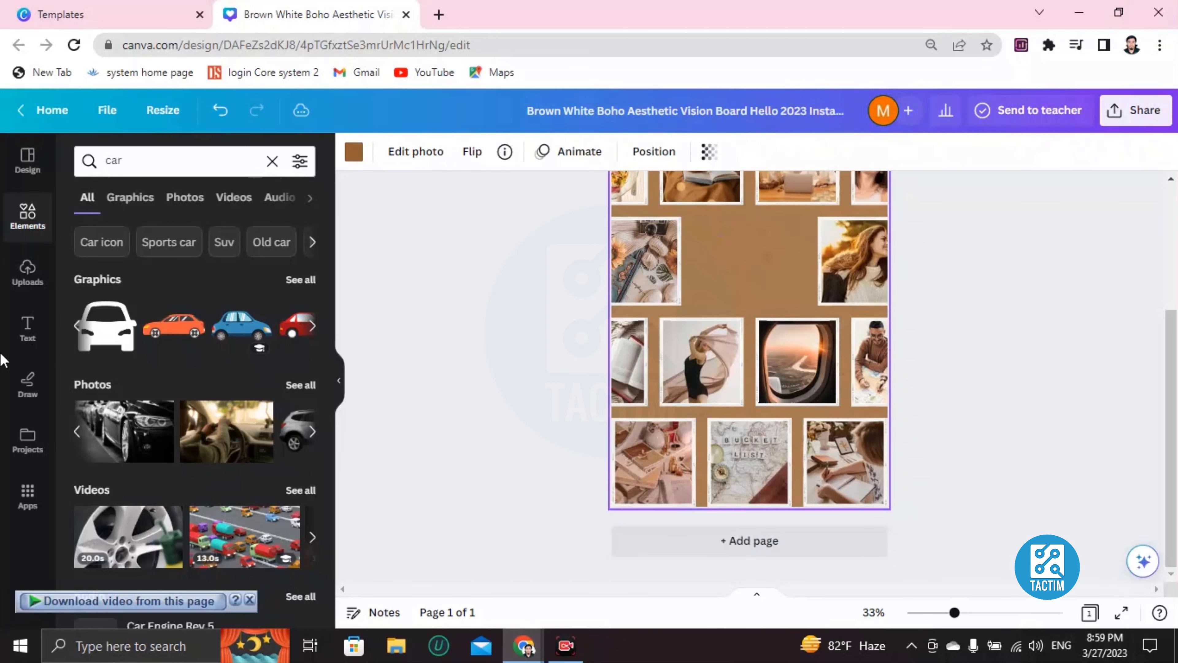
Add a new heading, move it up into the brown gap and narrow its box.
click(28, 330)
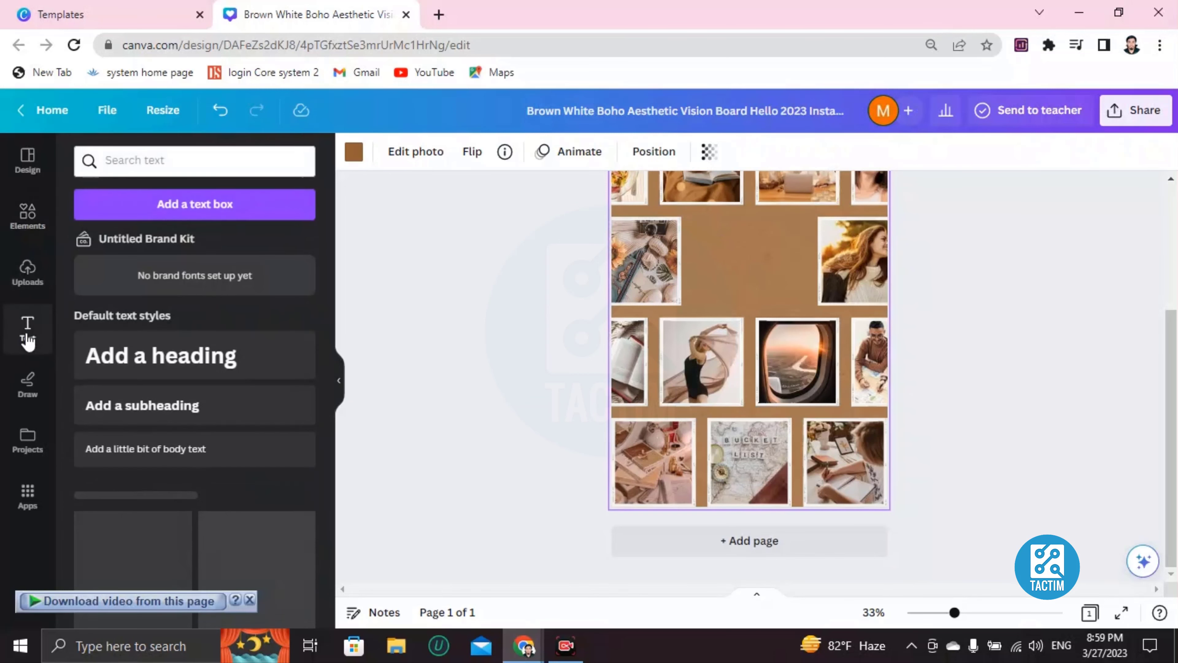
click(162, 367)
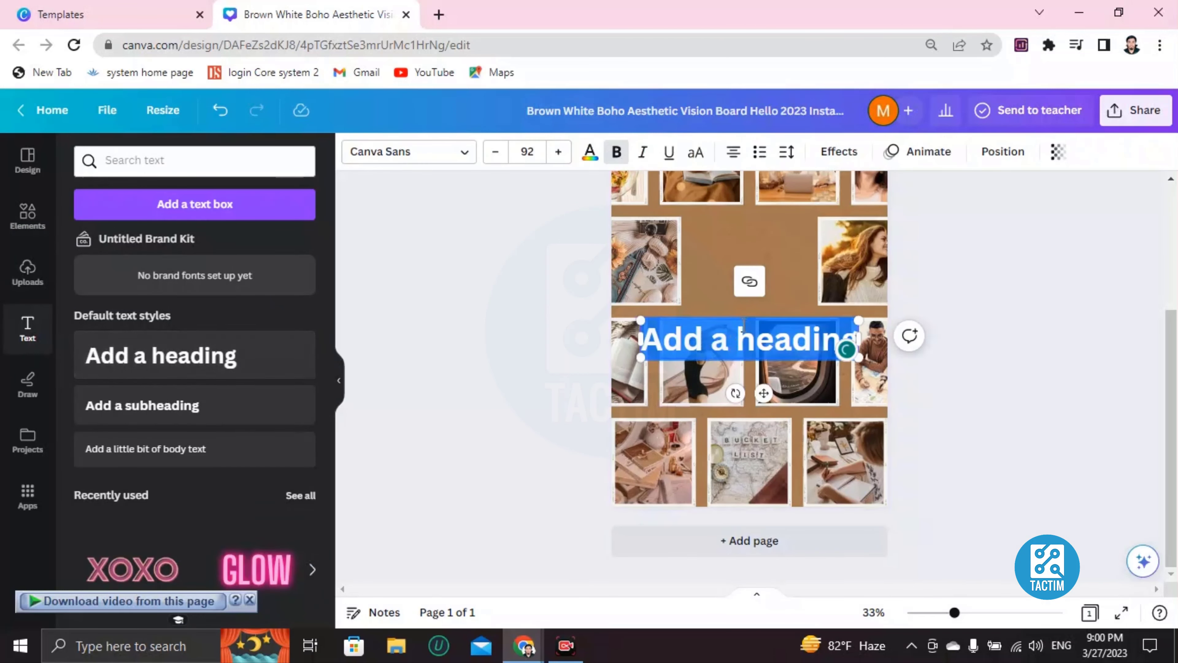
drag(742, 318, 744, 233)
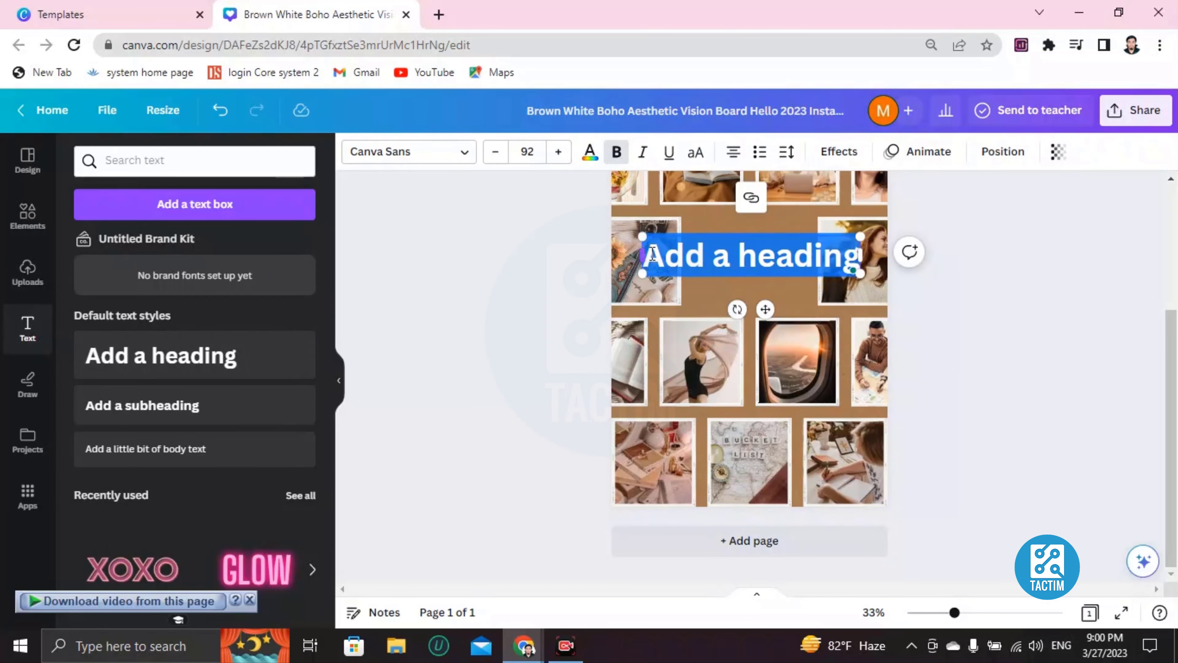
drag(652, 254, 702, 226)
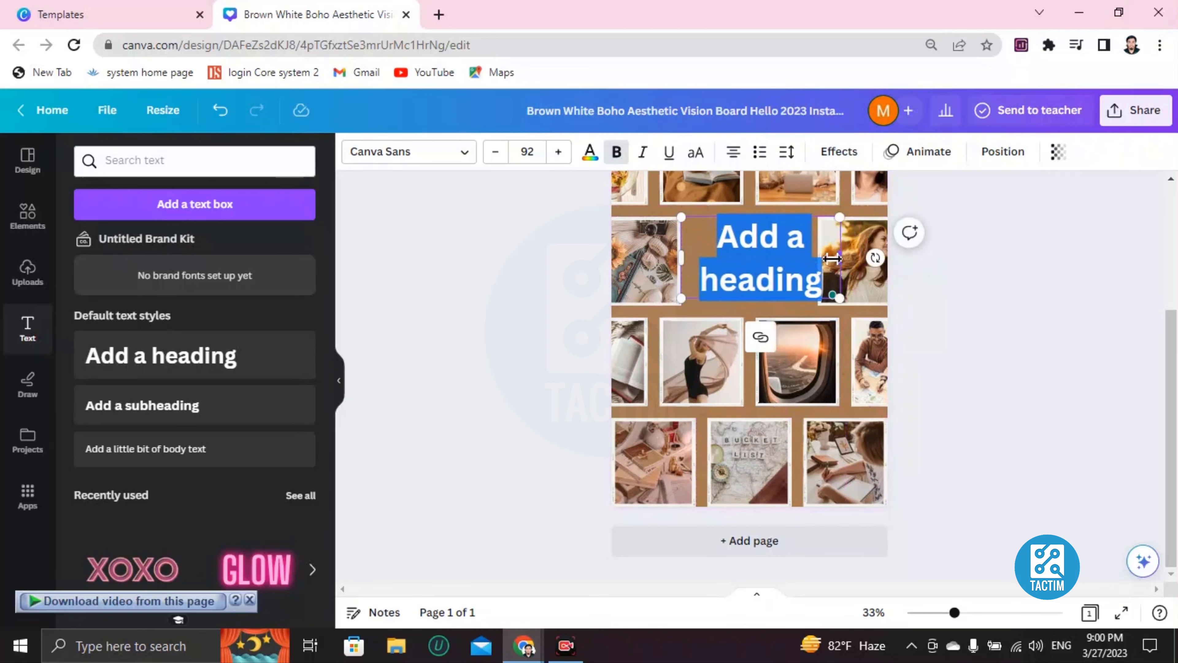
drag(832, 259, 817, 259)
Clear the placeholder heading text and reduce its font size to 65.
click(773, 250)
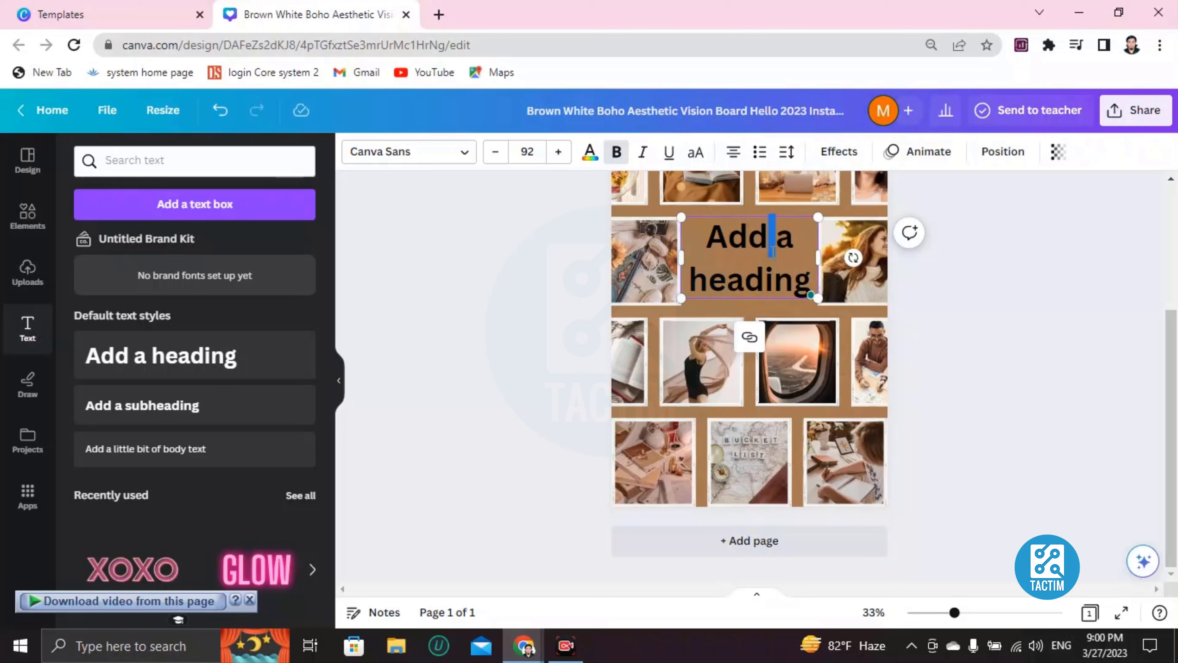
key(BackSpace)
key(BackSpace)
key(BackSpace)
key(BackSpace)
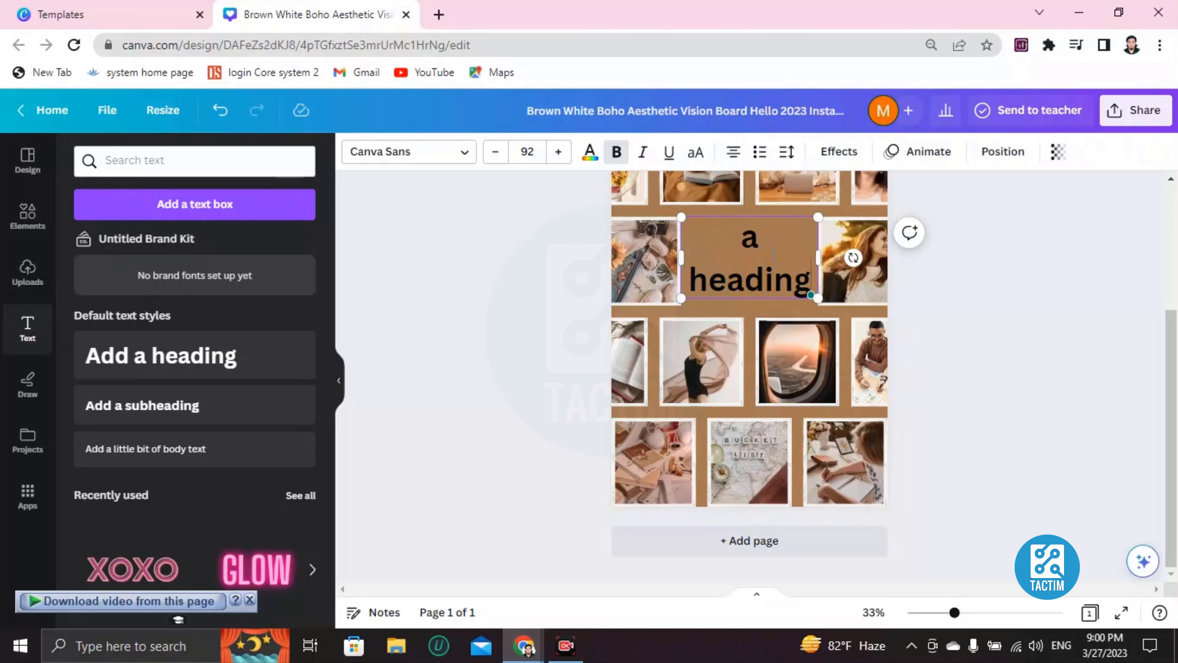
key(BackSpace)
key(BackSpace)
key(BackSpace)
key(BackSpace)
key(BackSpace)
key(BackSpace)
key(BackSpace)
key(BackSpace)
key(BackSpace)
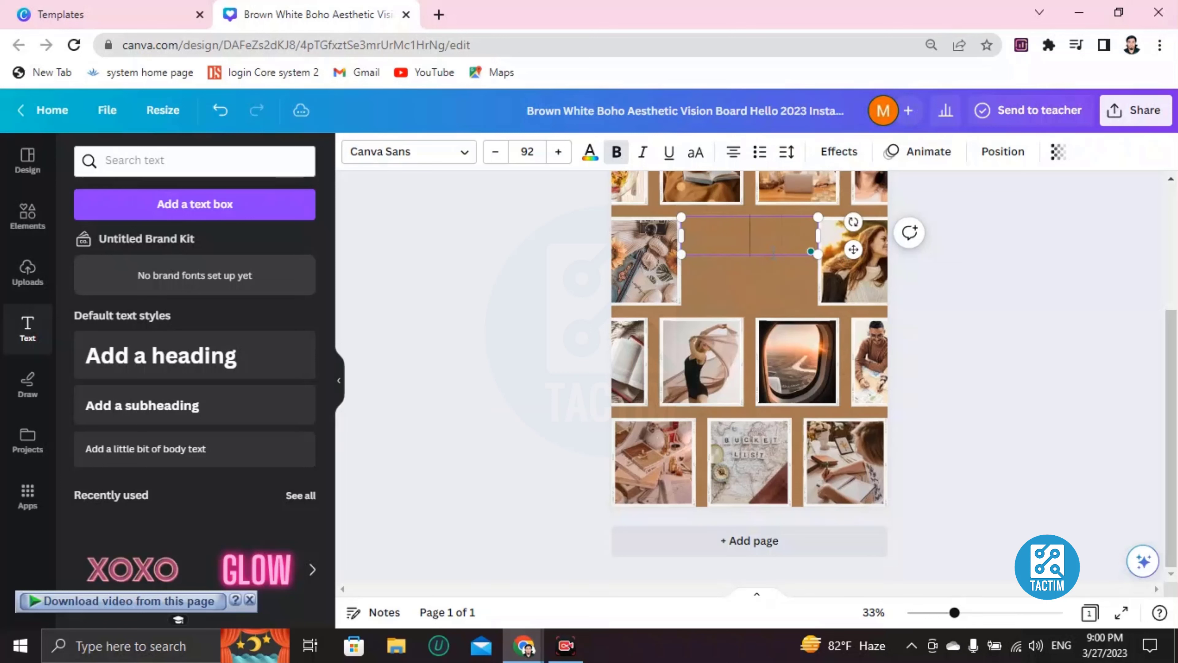
click(497, 158)
click(497, 157)
click(496, 158)
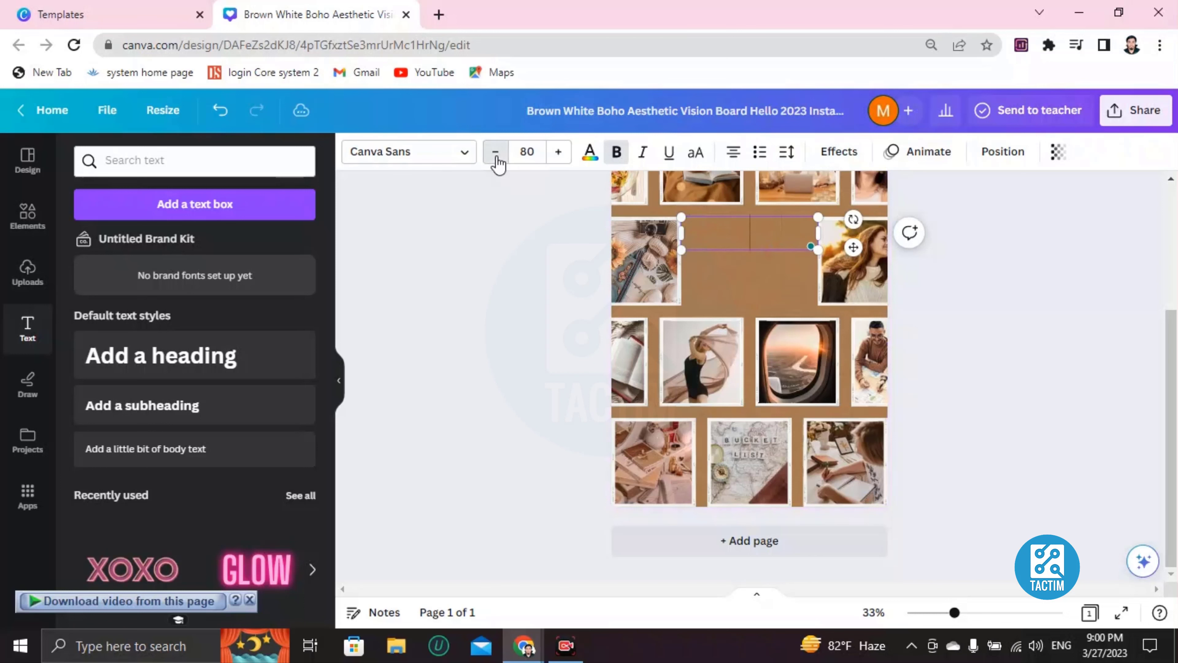
double_click(495, 156)
click(496, 155)
double_click(495, 156)
double_click(496, 155)
click(496, 156)
double_click(496, 155)
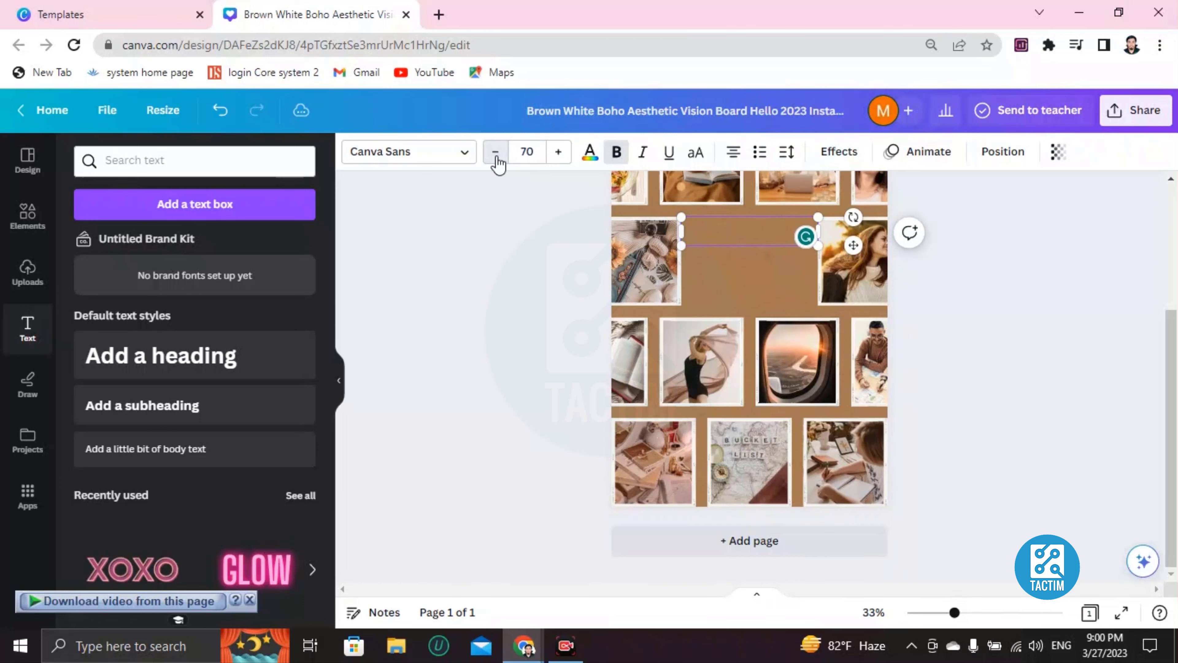
double_click(496, 154)
double_click(495, 155)
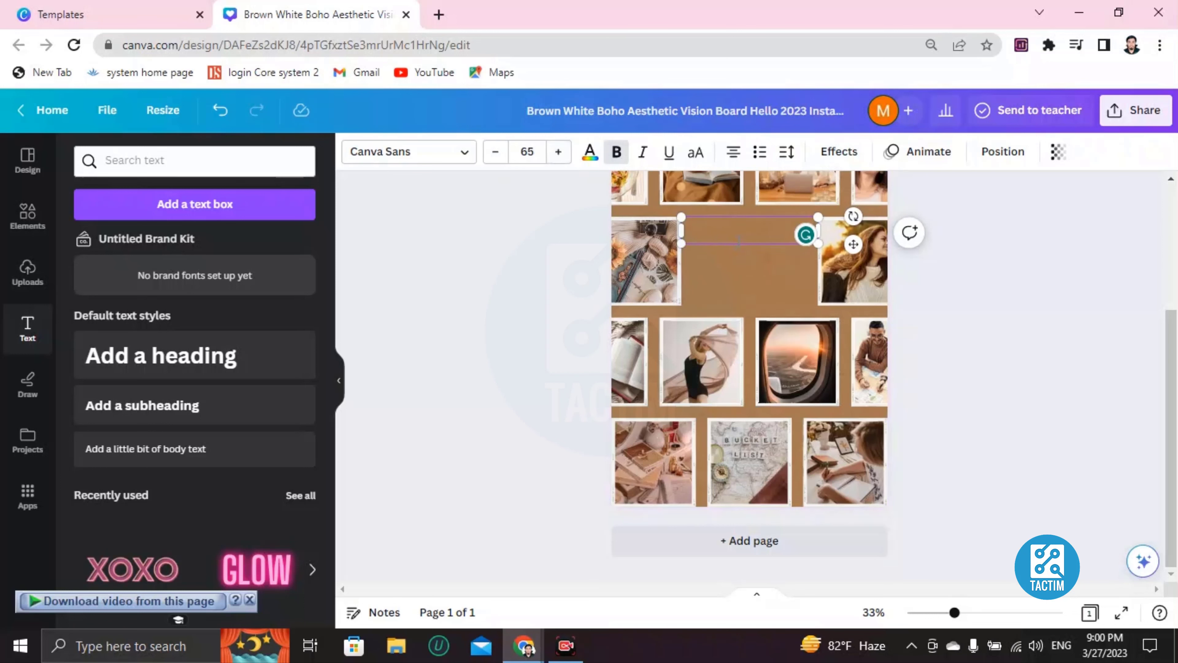
Type 'My vision board 2023' as the heading, correcting 'visioboard' to 'vision board'.
text(y visioboard)
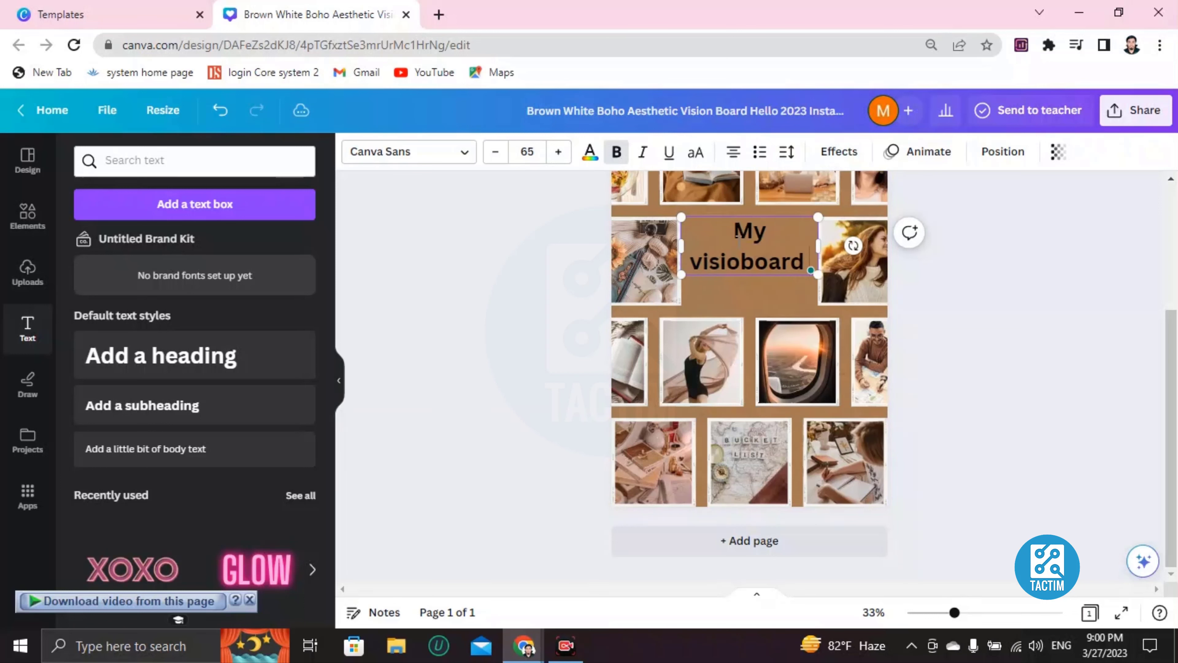
text( w)
key(BackSpace)
text(2023)
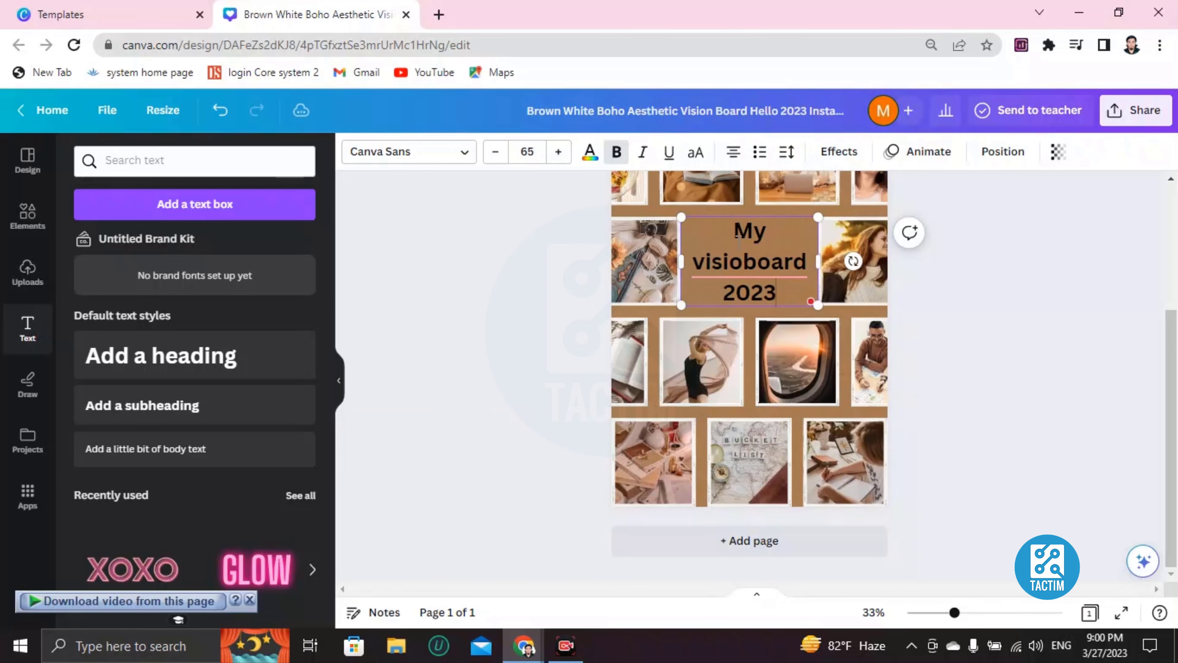
click(742, 262)
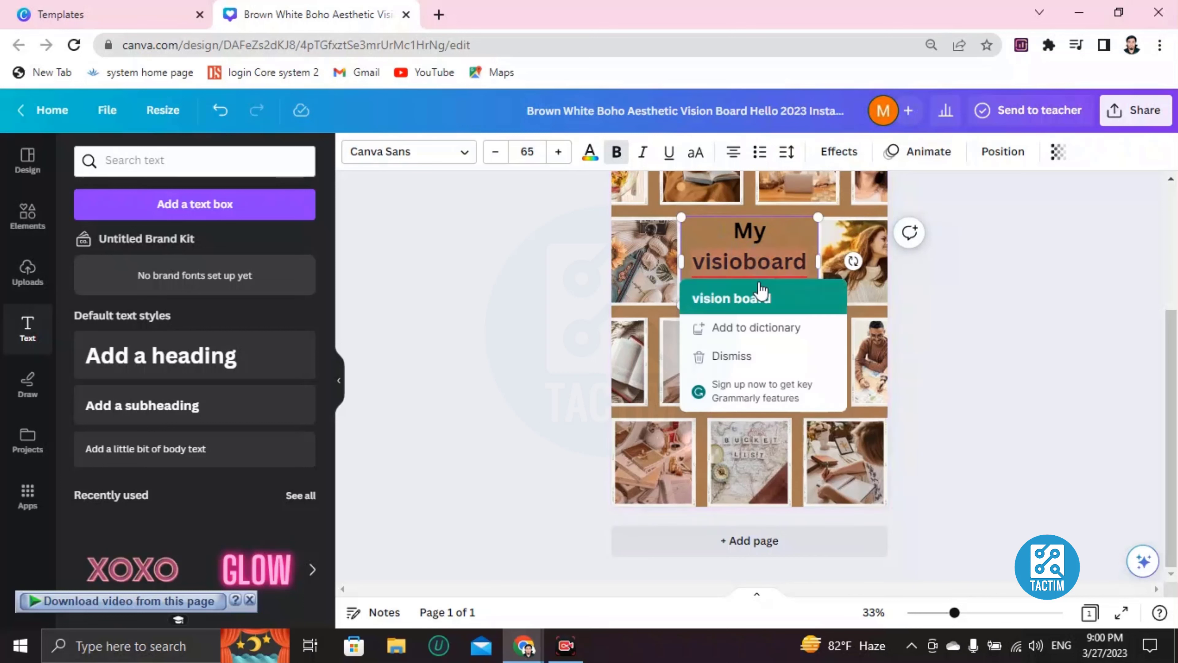
click(762, 295)
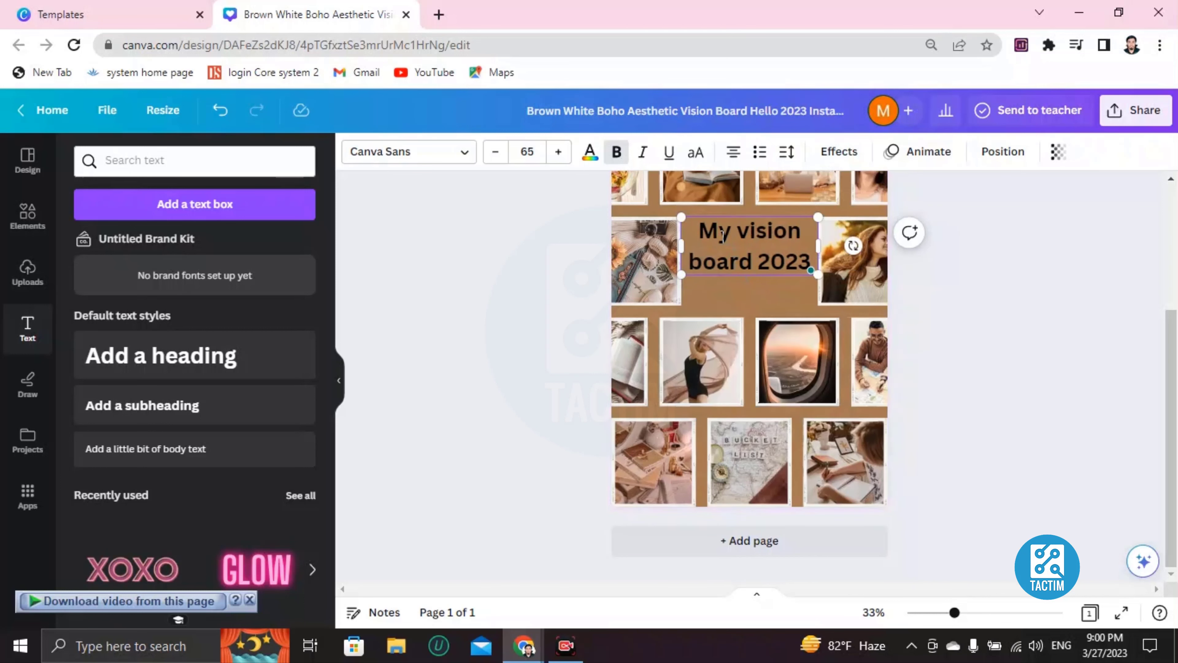
drag(696, 230, 818, 265)
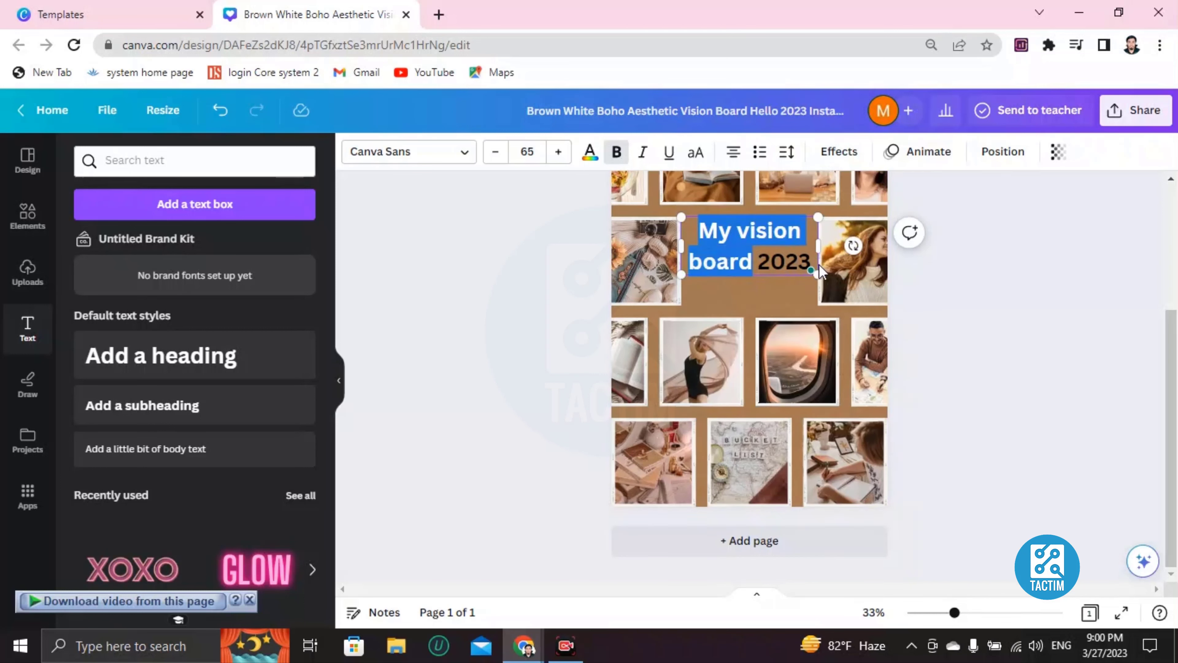
click(590, 153)
scroll(193, 464, down, 4)
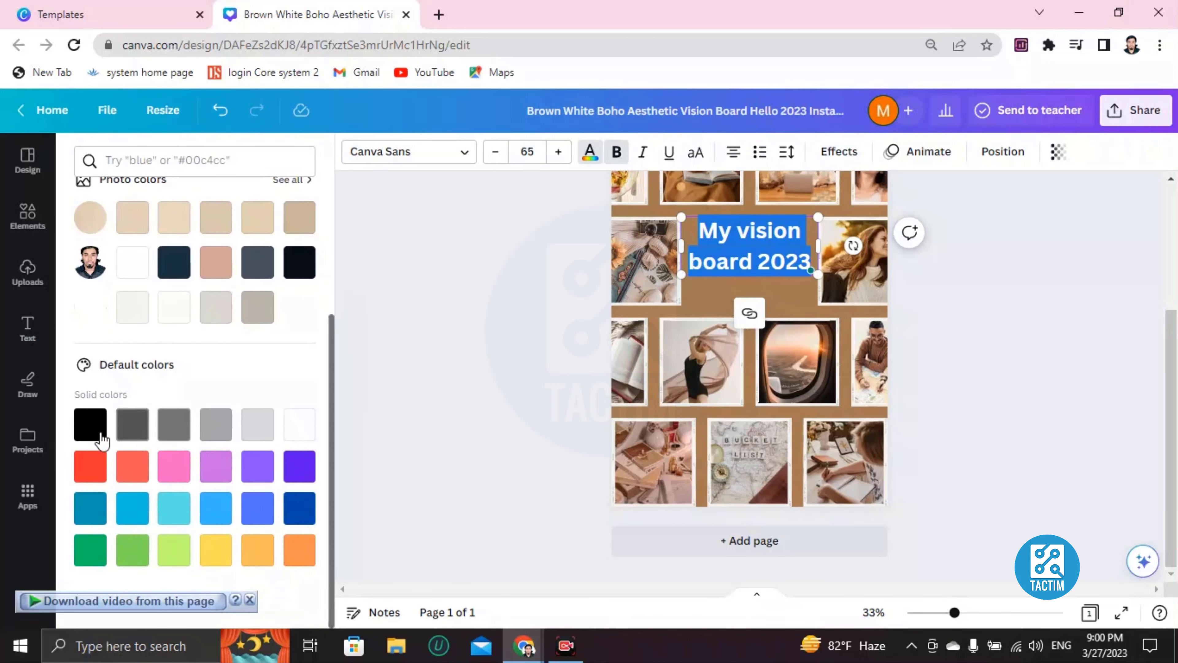
Make the heading text light green and italic.
click(134, 552)
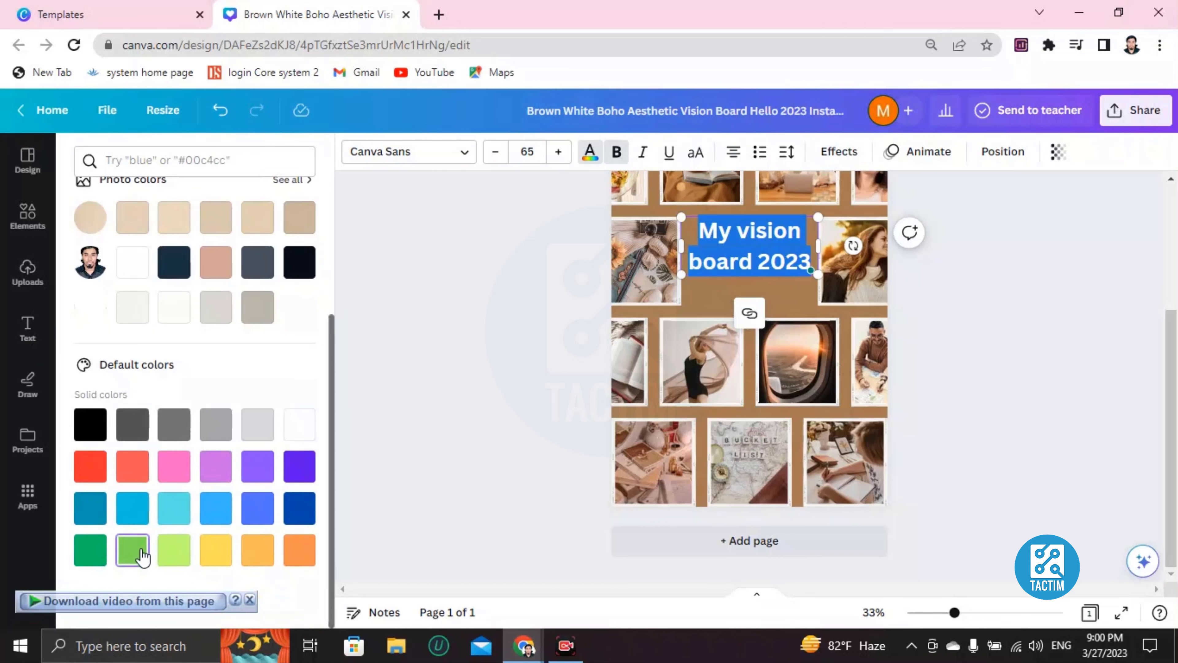
click(718, 286)
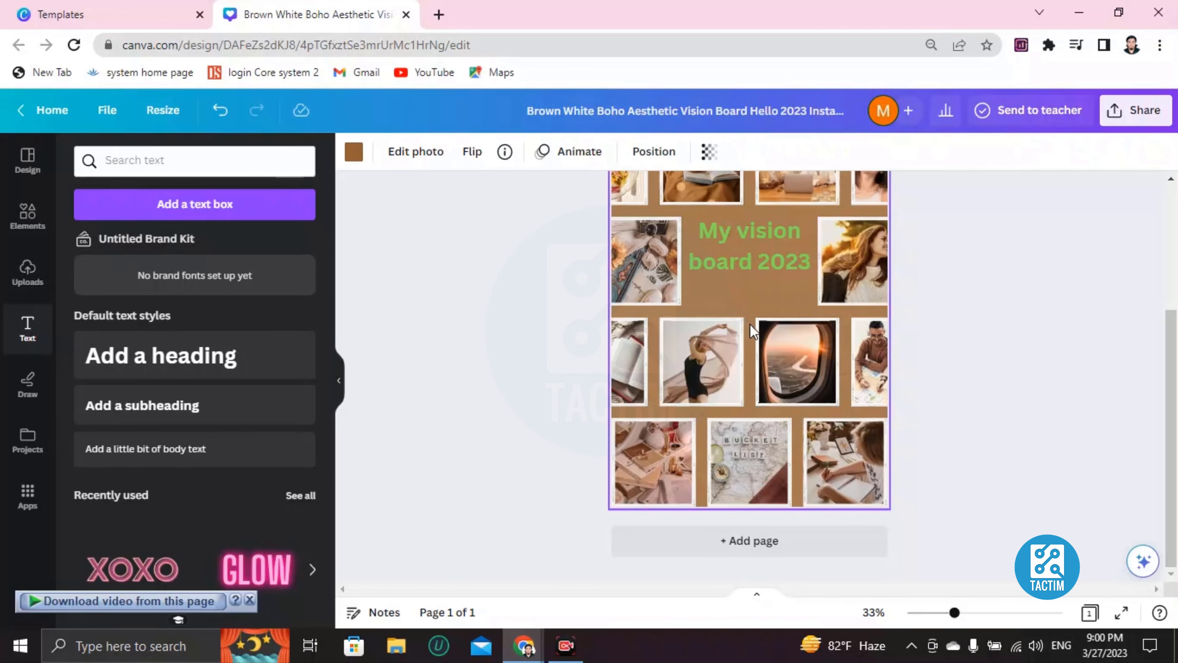
double_click(723, 231)
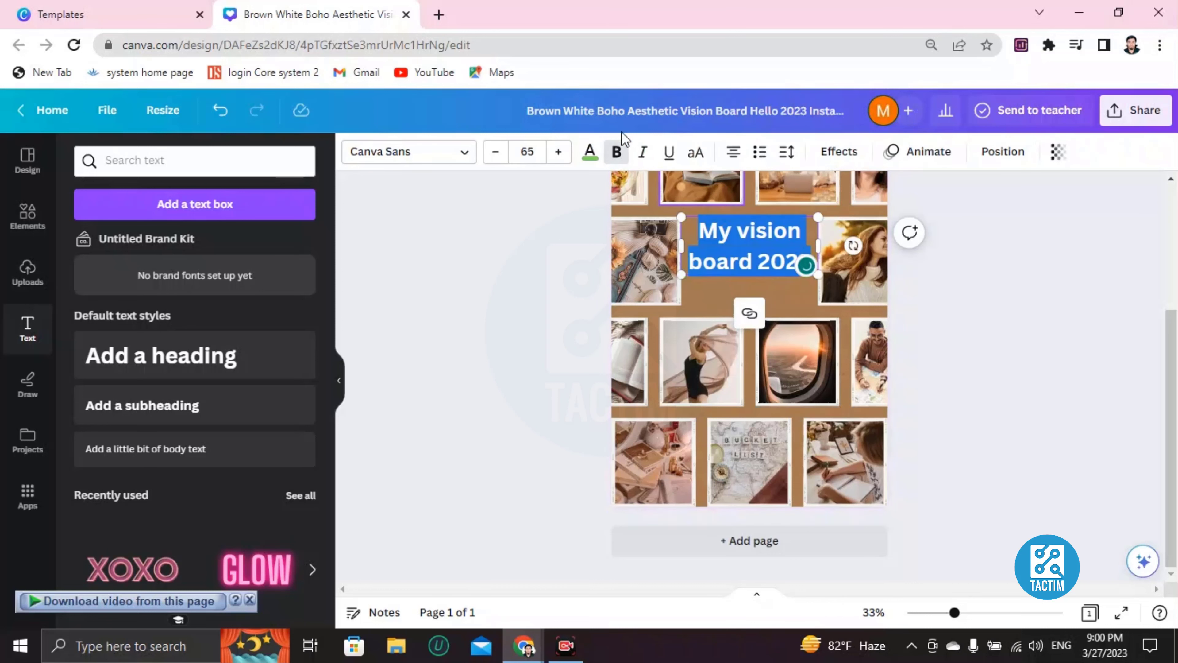
click(644, 152)
click(710, 307)
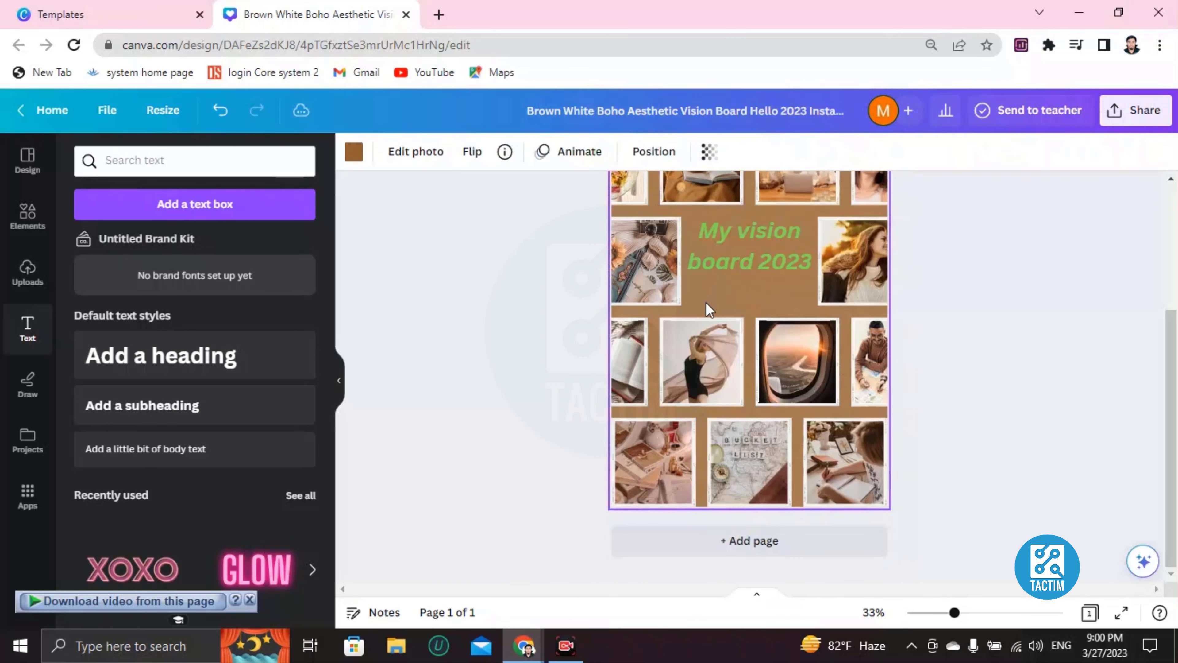
Restore the bold weight so the heading reads bold italic.
click(726, 241)
double_click(726, 240)
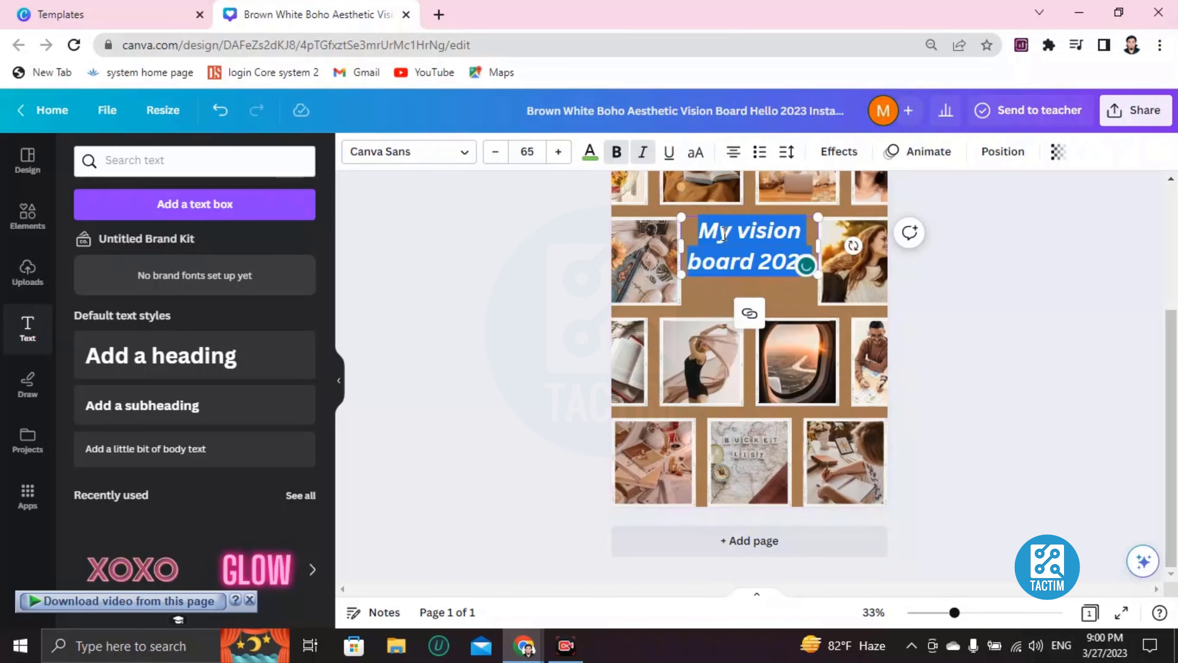
click(614, 152)
click(744, 285)
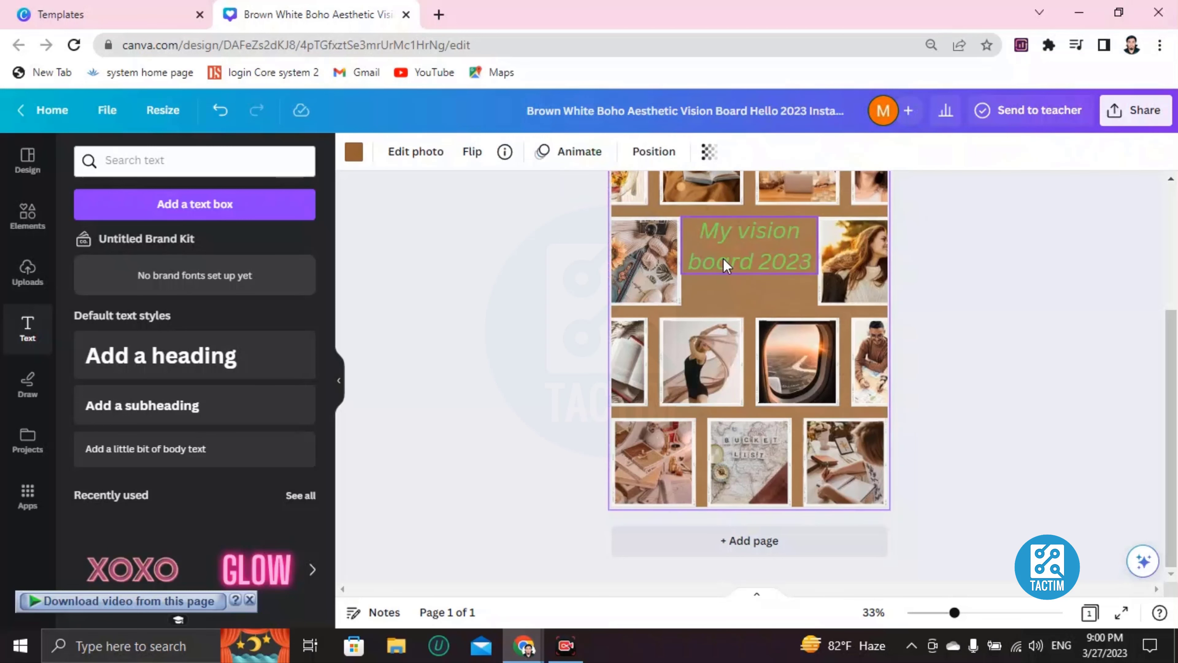
click(713, 236)
click(617, 151)
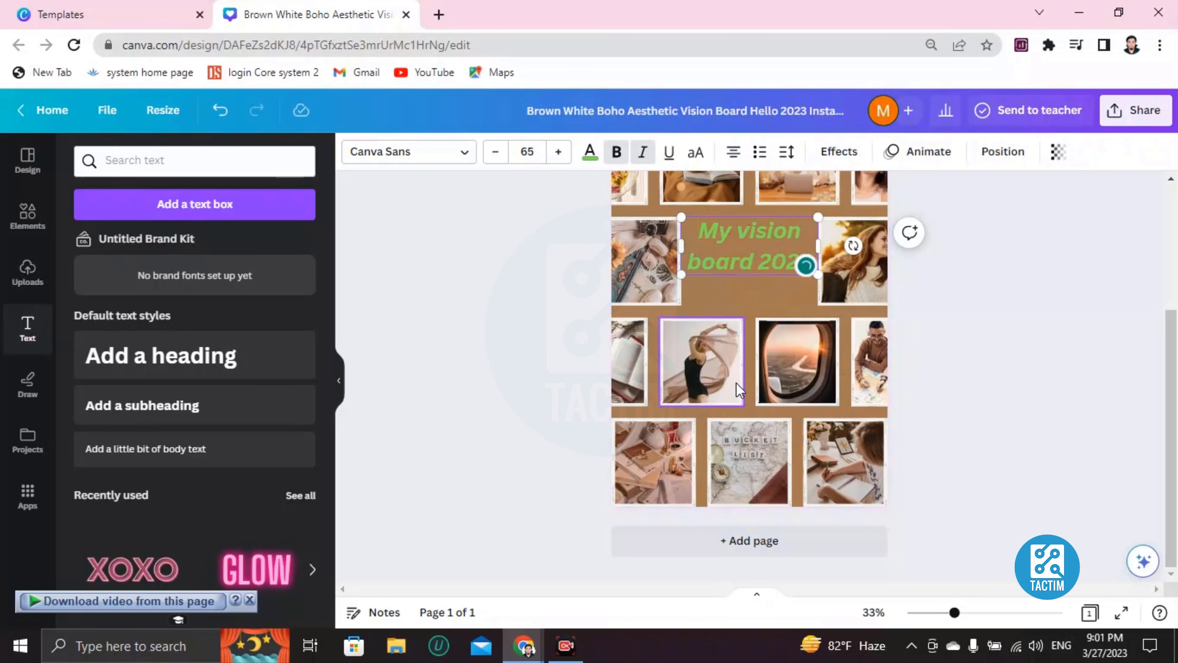
scroll(743, 445, up, 3)
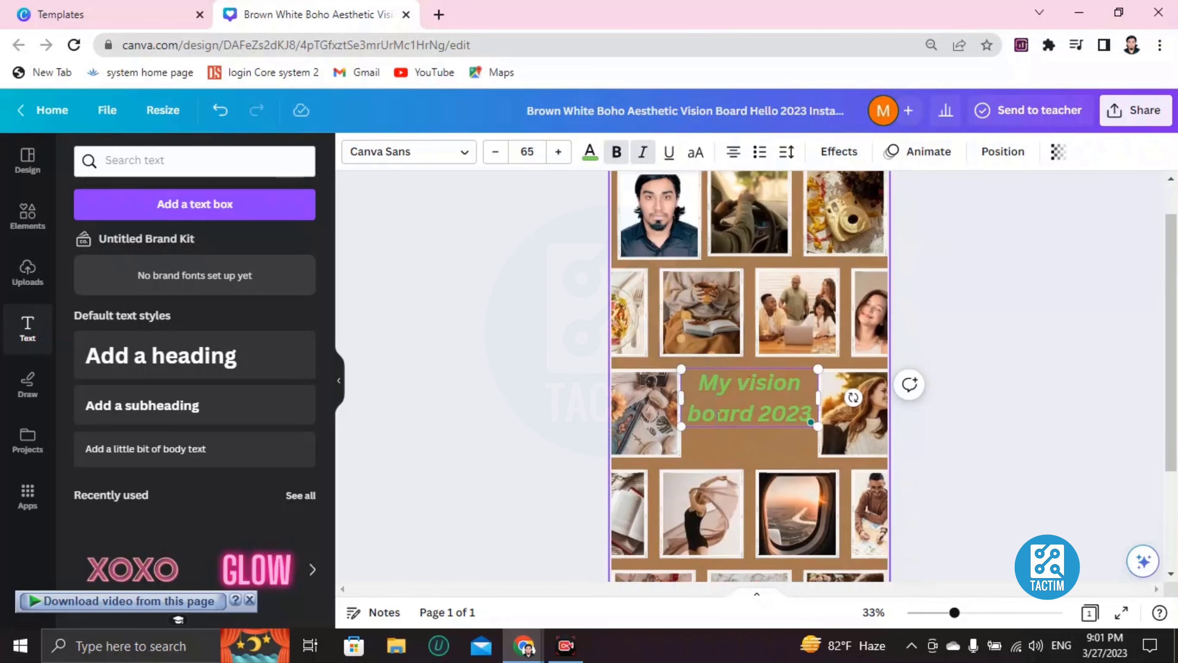
scroll(718, 415, down, 3)
Delete the airplane-window photo beside the dancer, then select the brown page background.
click(656, 352)
click(809, 357)
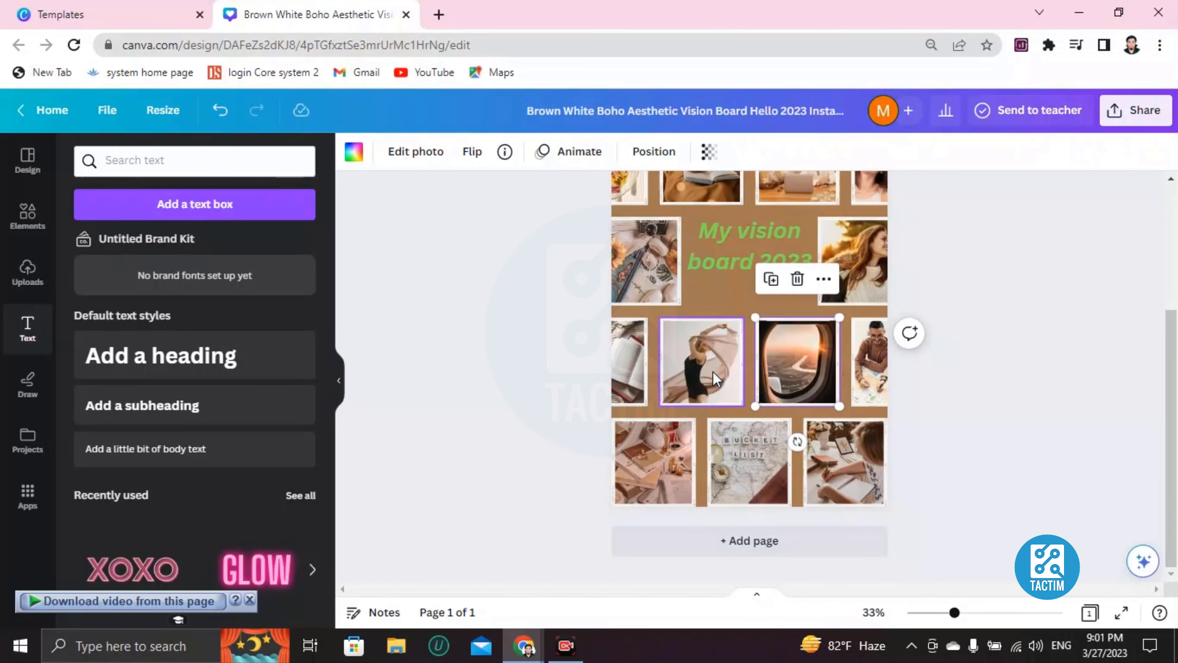
click(713, 371)
click(807, 361)
key(Delete)
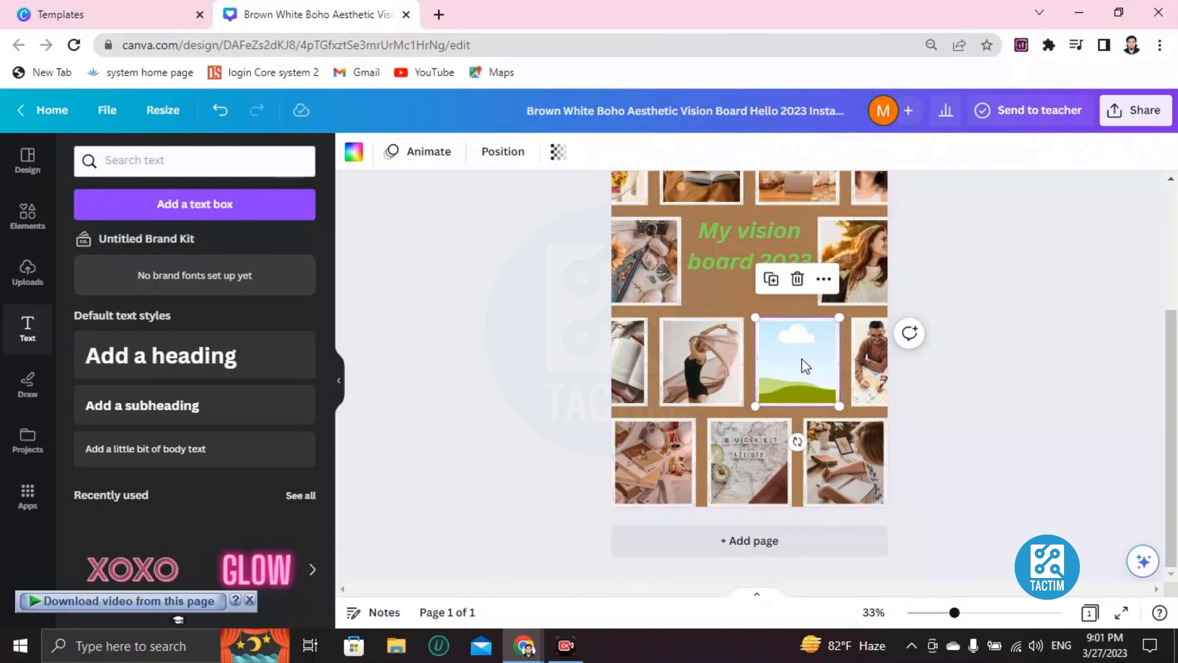
scroll(829, 369, up, 4)
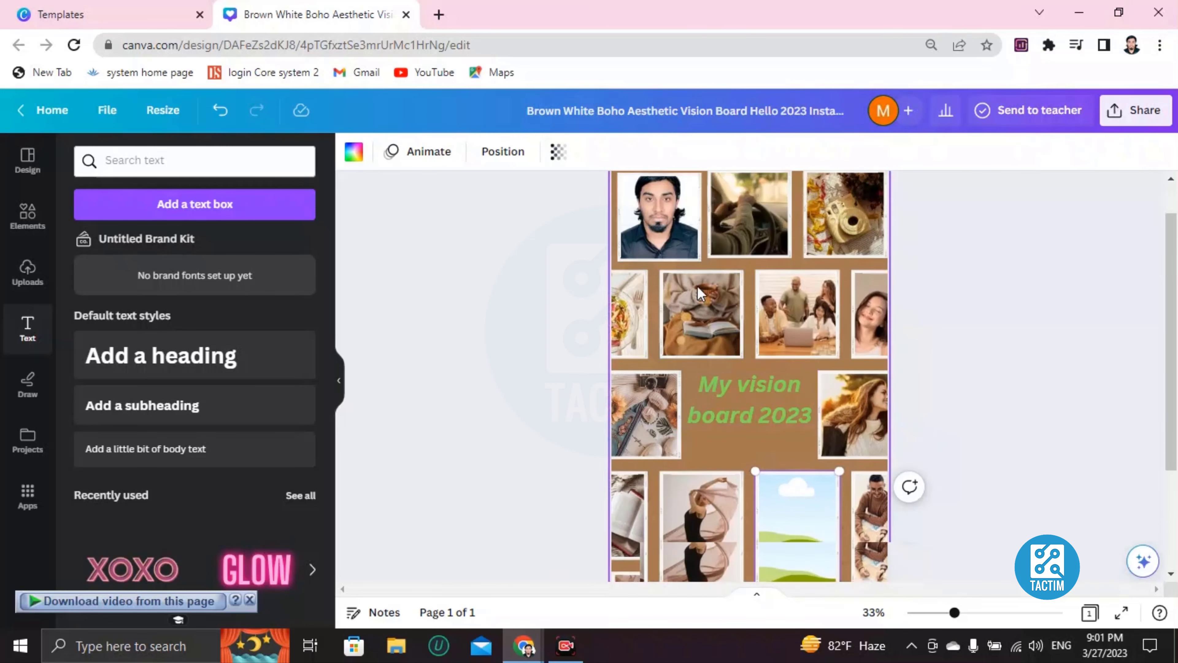
scroll(793, 300, down, 4)
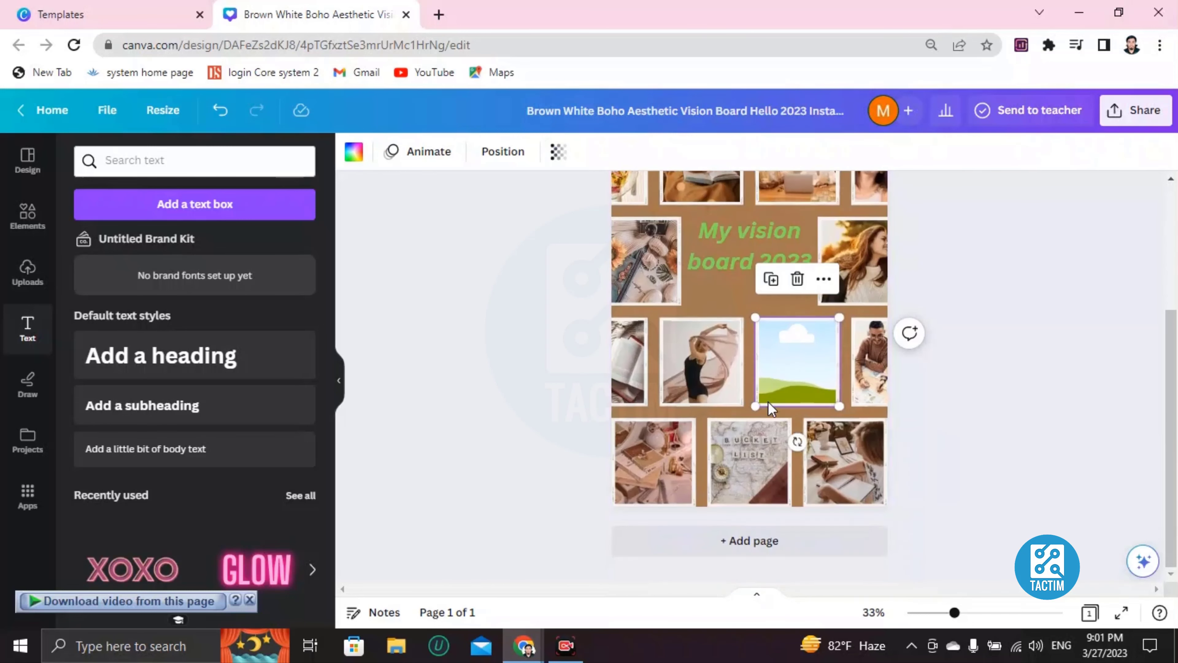
click(724, 327)
scroll(725, 327, up, 4)
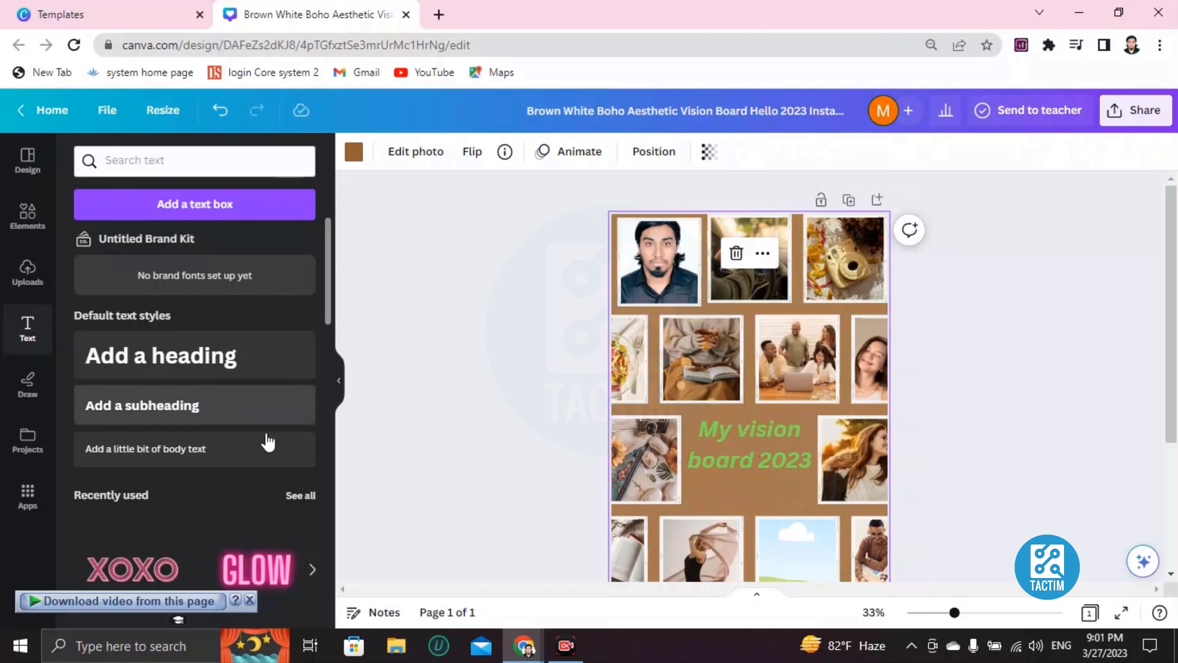
Switch the page background to the navy-to-purple gradient after trying a dark gold one.
click(354, 152)
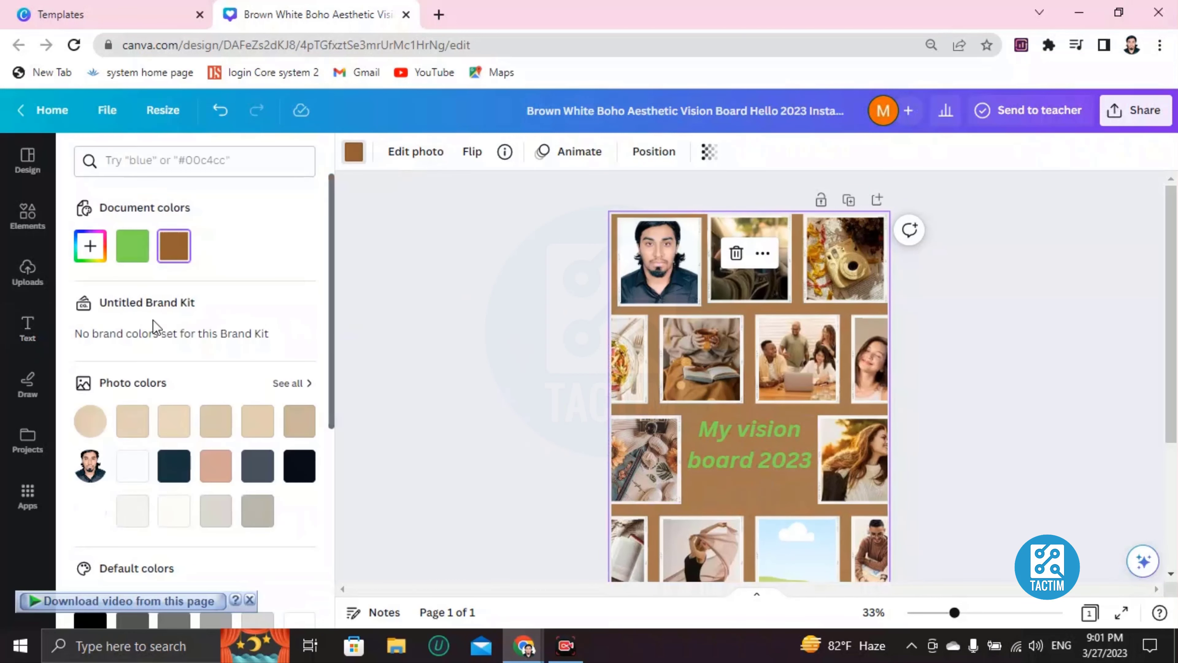
scroll(155, 329, down, 7)
click(138, 465)
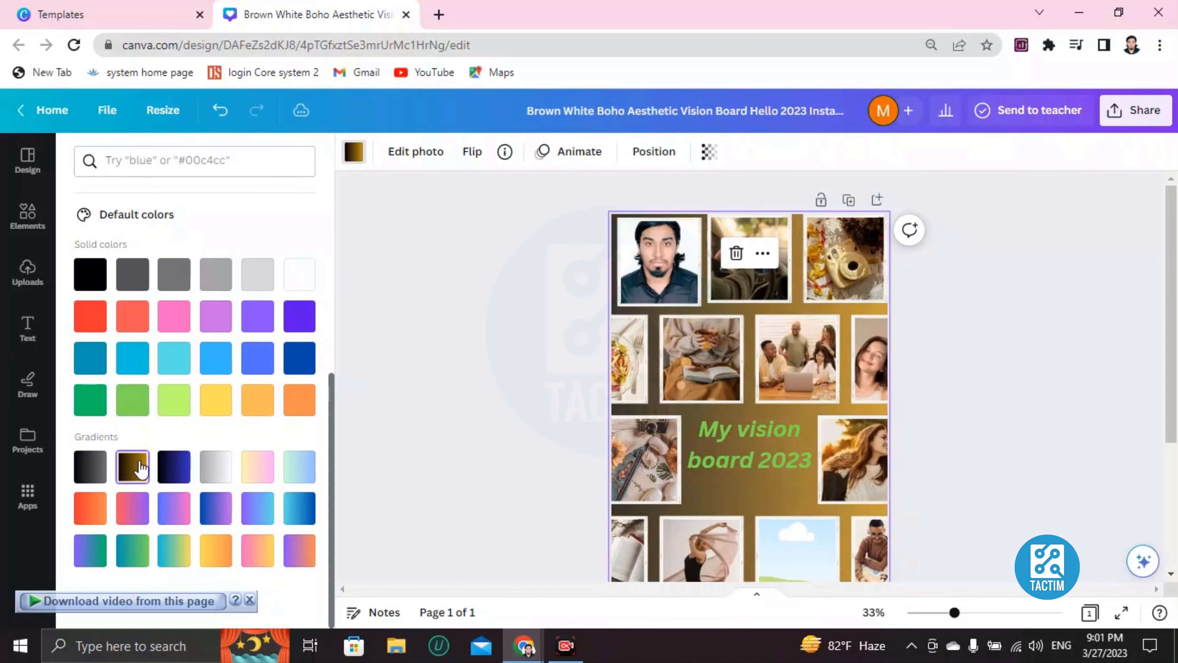
click(182, 467)
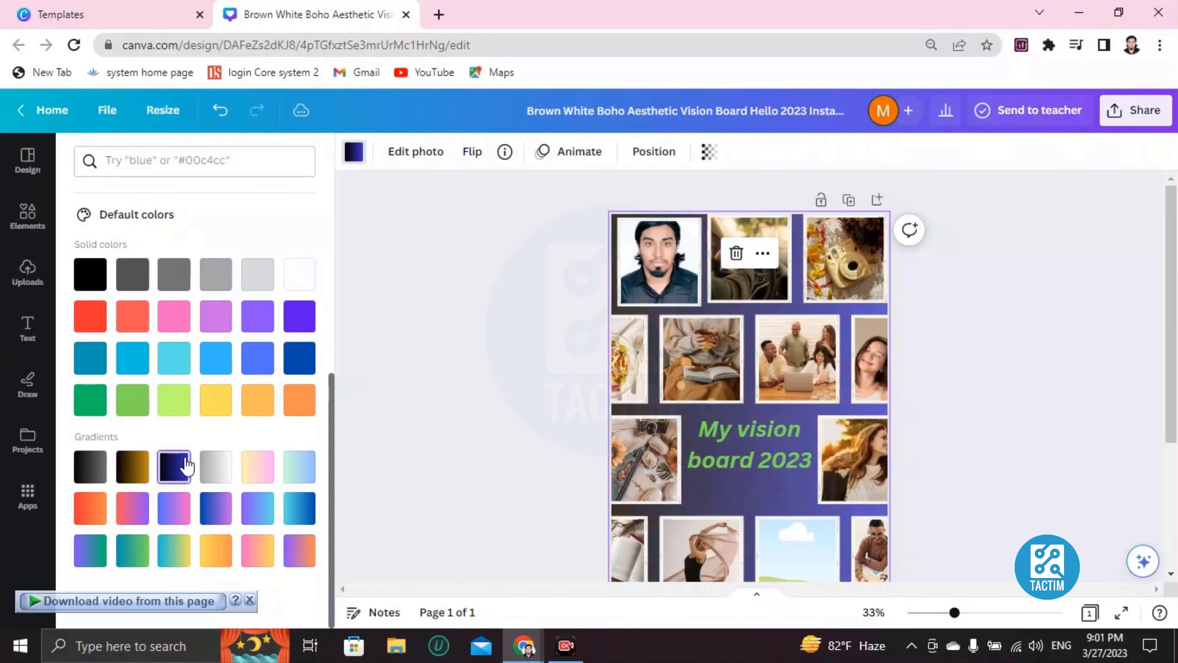
scroll(725, 406, down, 4)
scroll(725, 406, up, 4)
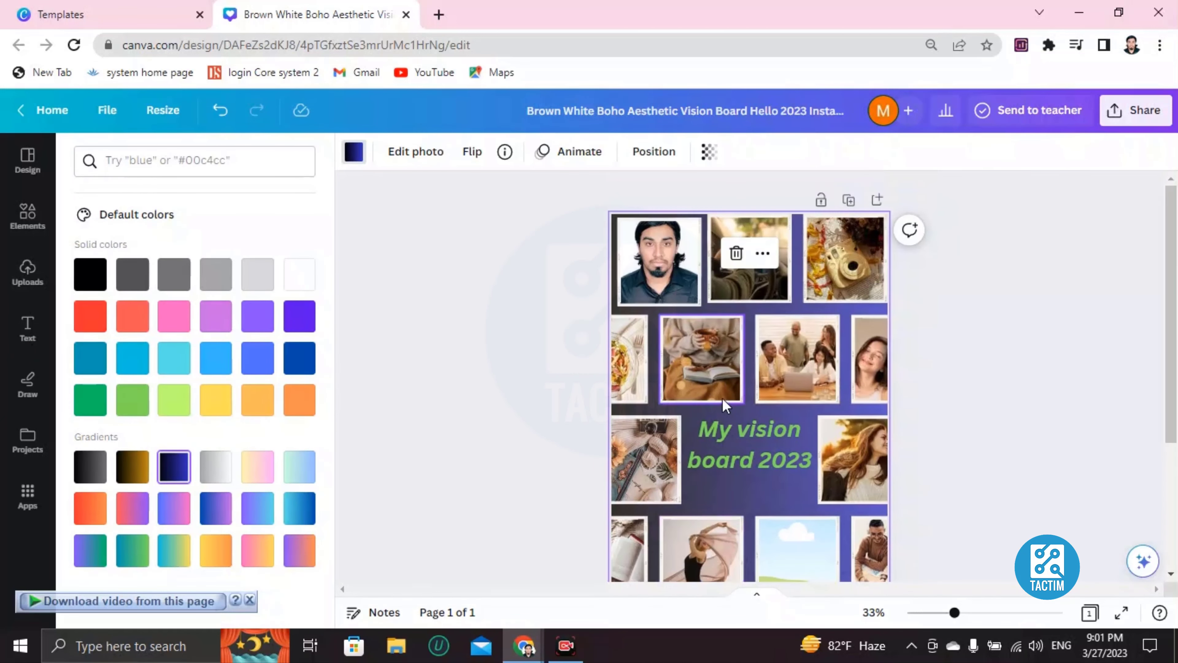
scroll(783, 420, down, 4)
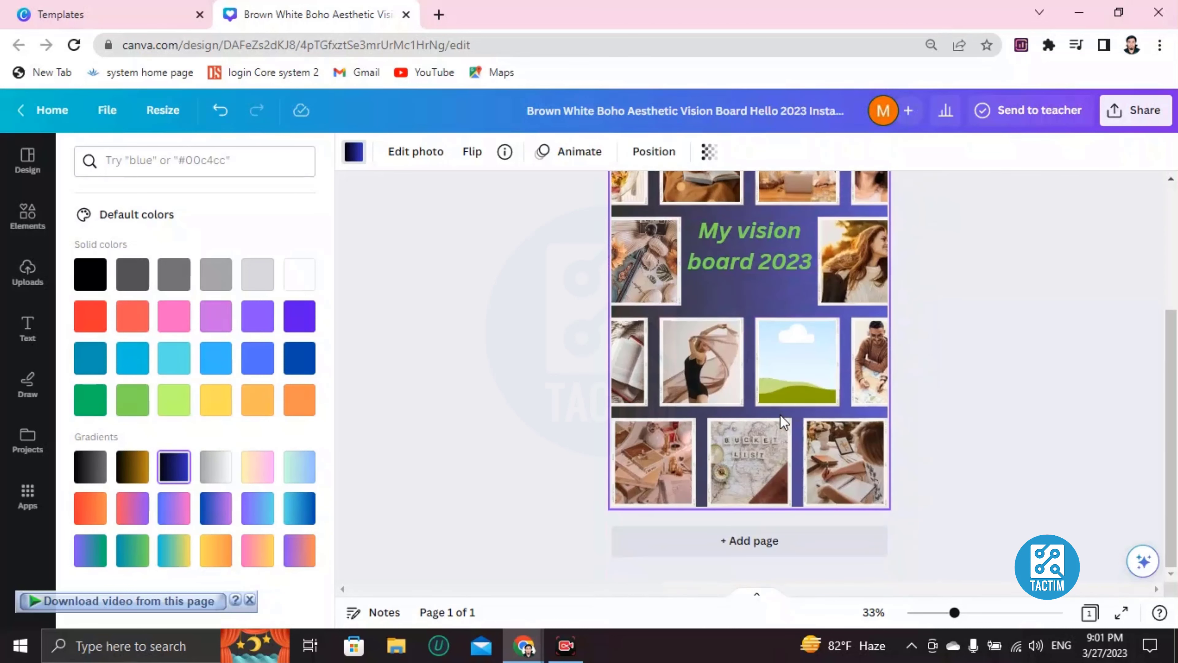
Set the vision board's collaboration link to 'Anyone with the link' with edit access.
click(1134, 122)
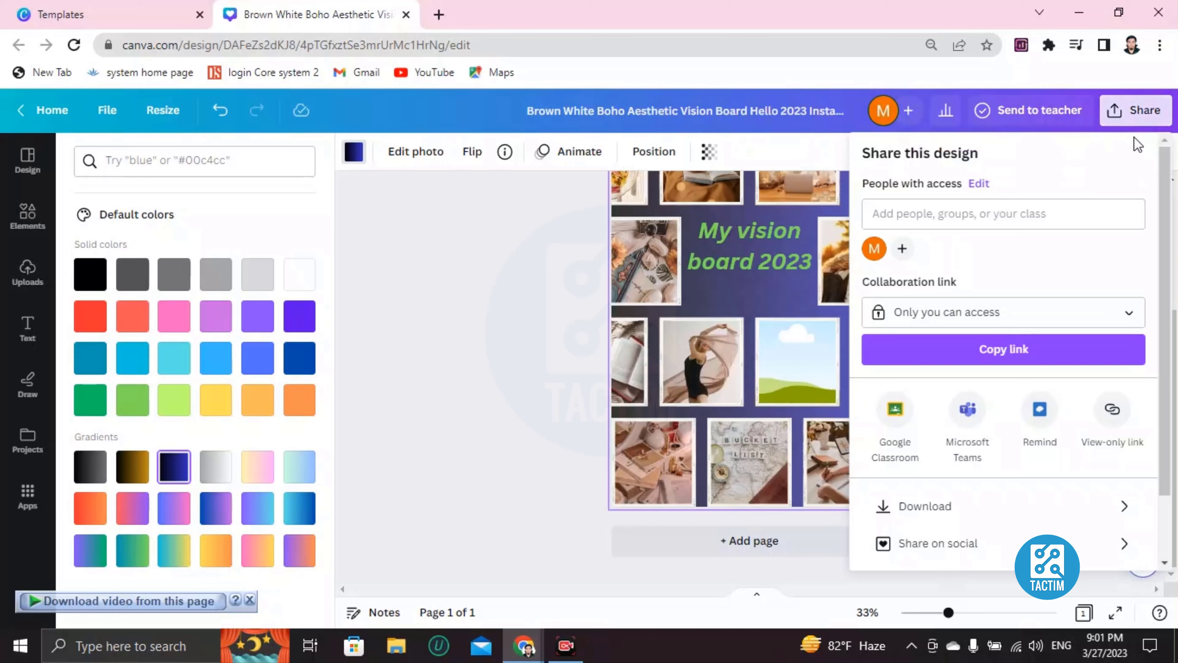
scroll(975, 371, down, 2)
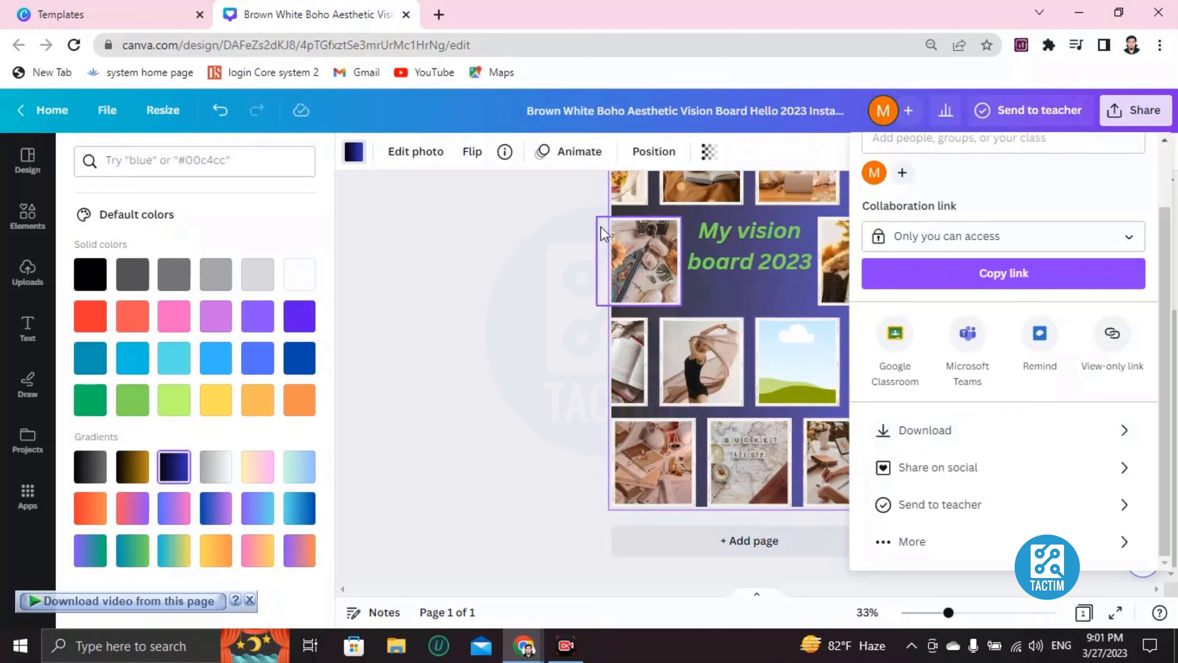
scroll(911, 332, up, 2)
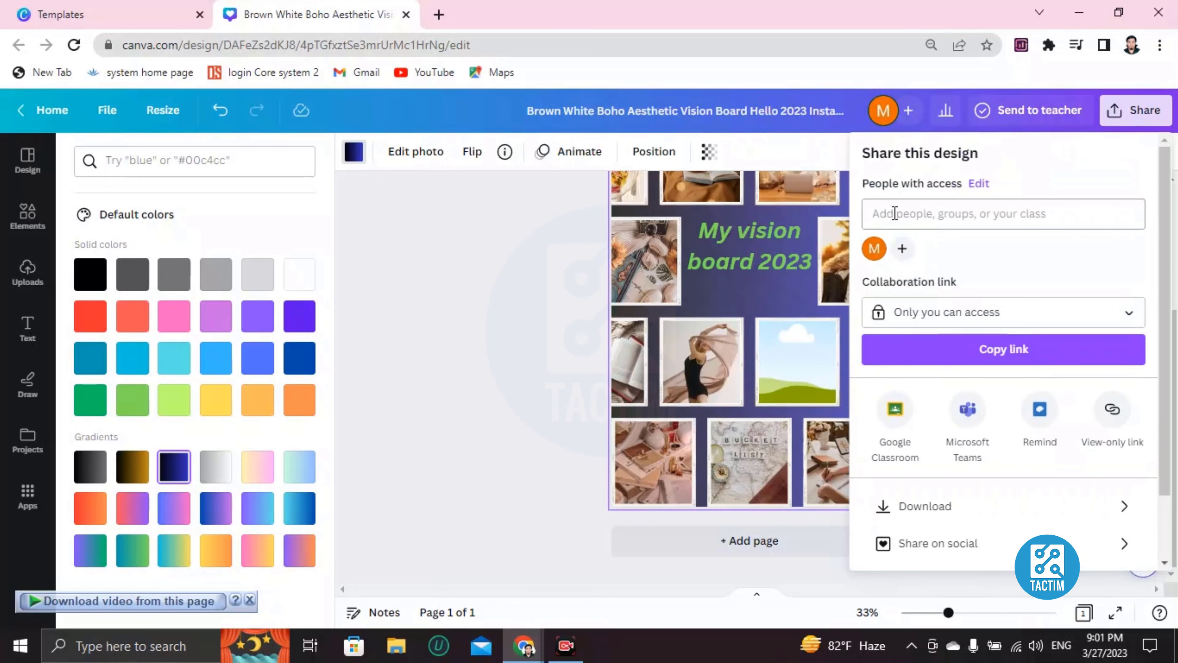
scroll(712, 371, up, 3)
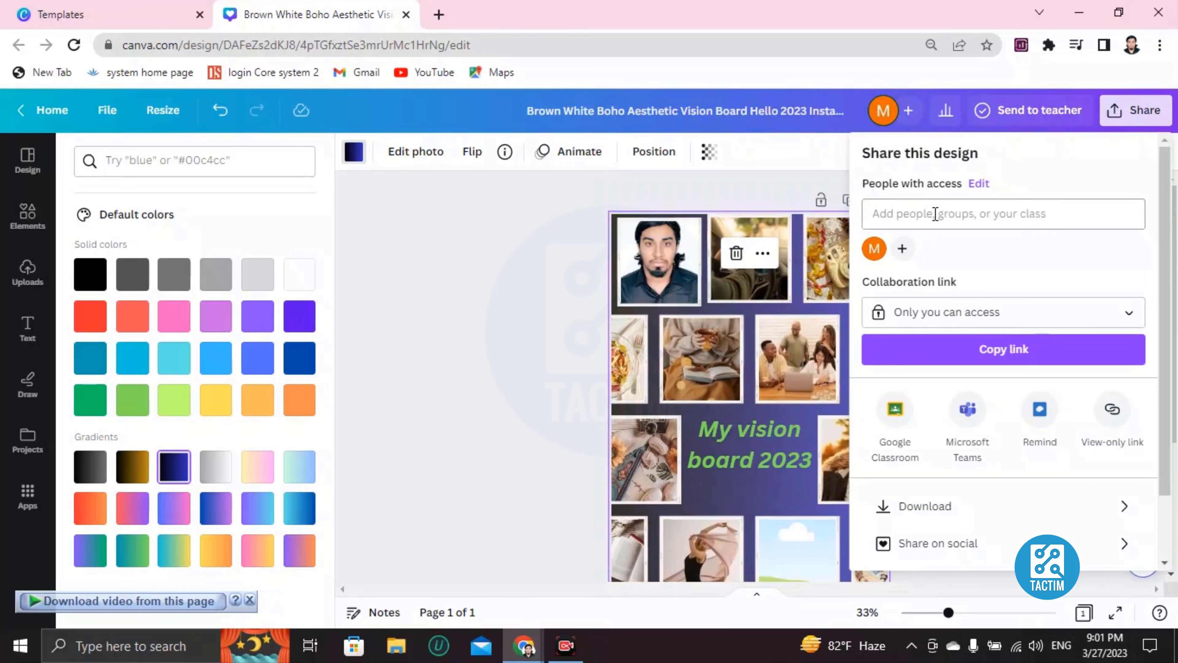
click(923, 216)
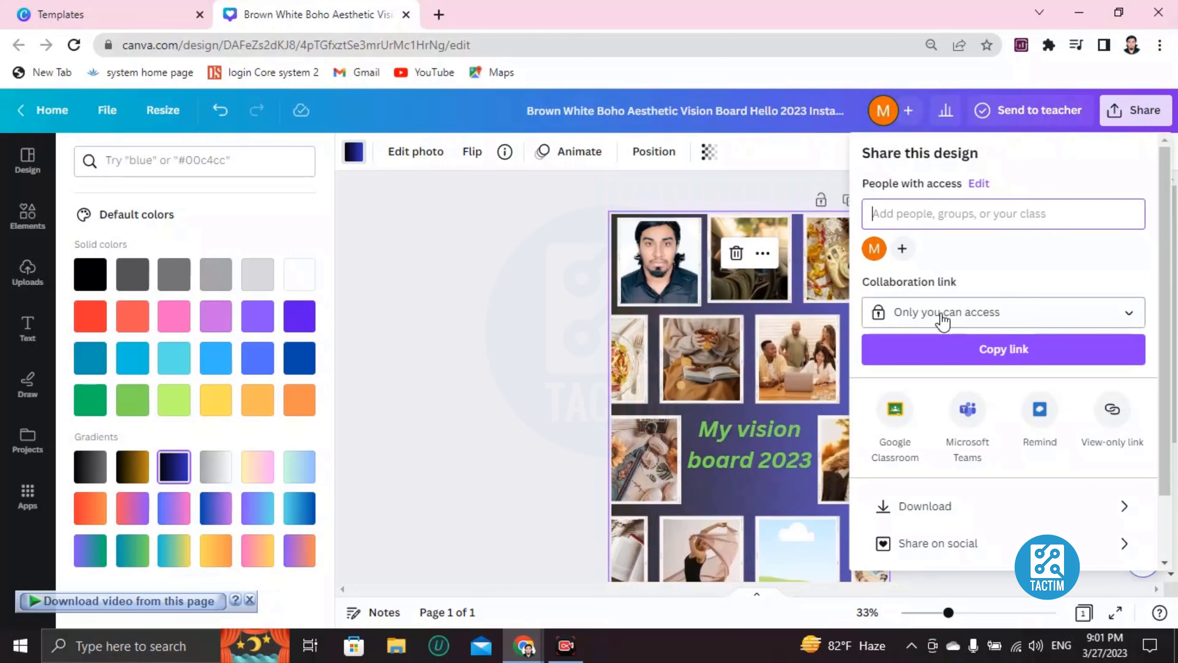
click(926, 312)
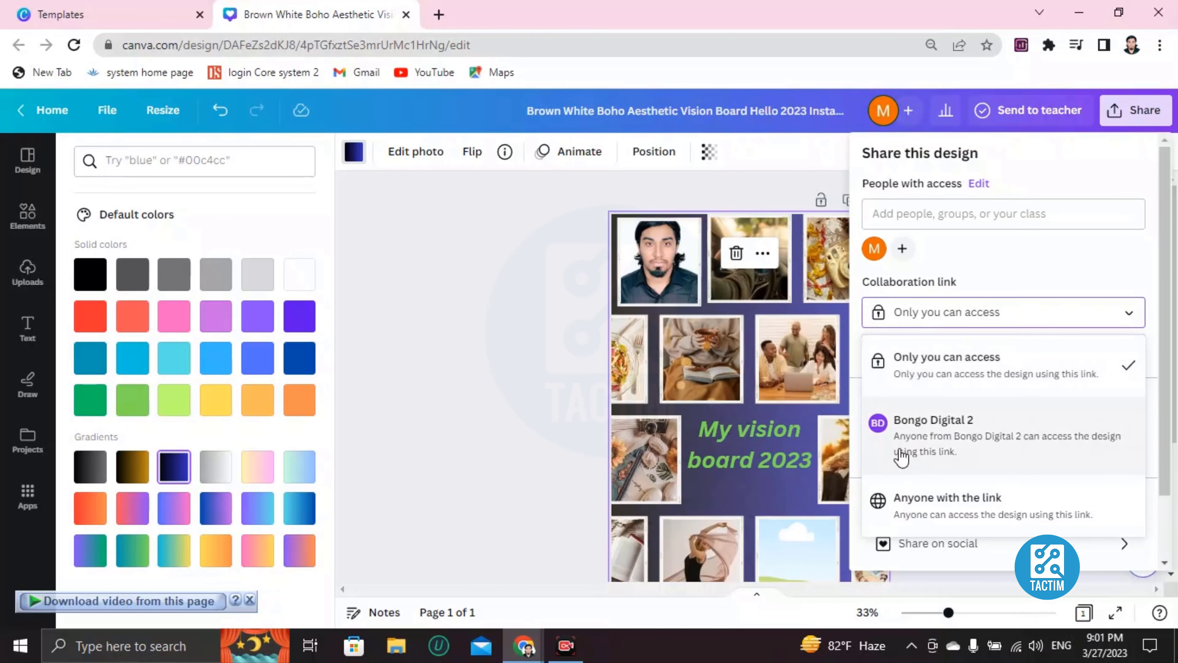
click(928, 510)
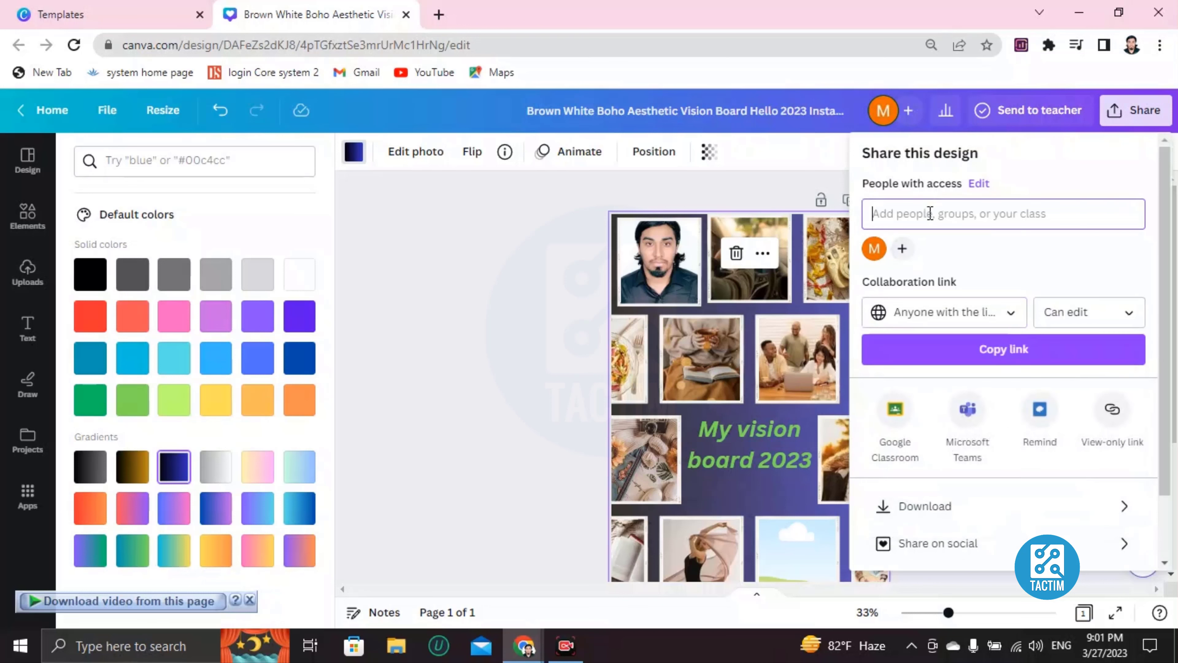
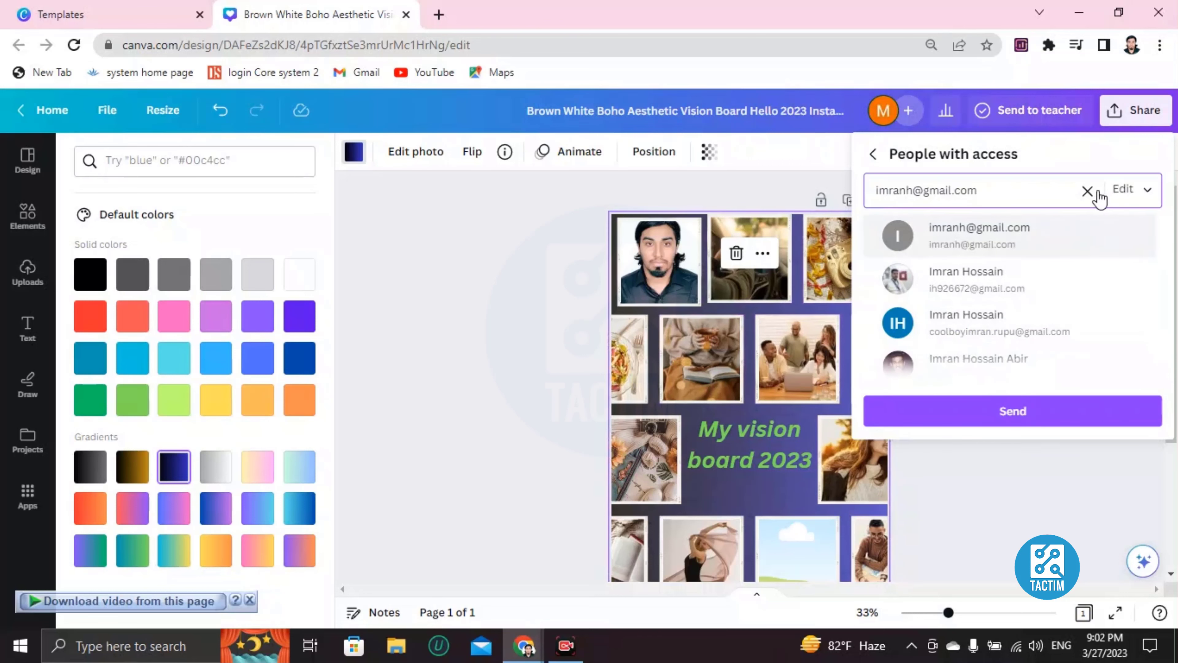
Enter a contact's e-mail address in Add people, then clear it without inviting anyone.
click(1088, 191)
scroll(493, 385, down, 3)
scroll(494, 386, up, 3)
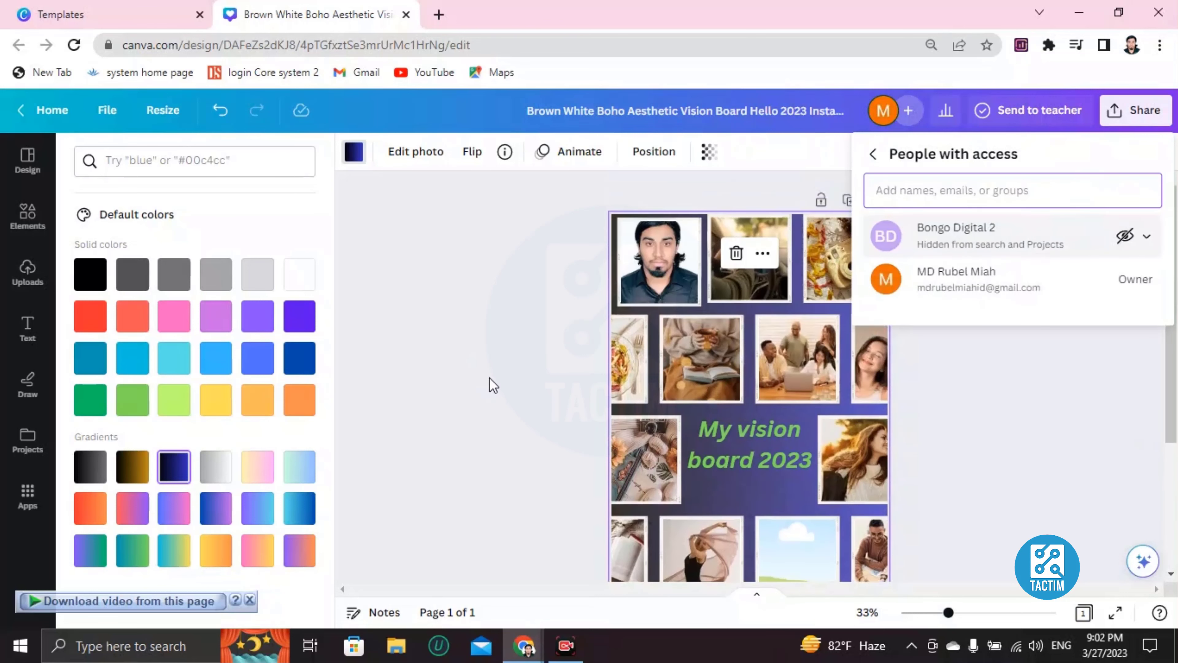
Dismiss the share popup to return to the finished navy-gradient vision board.
scroll(494, 385, down, 3)
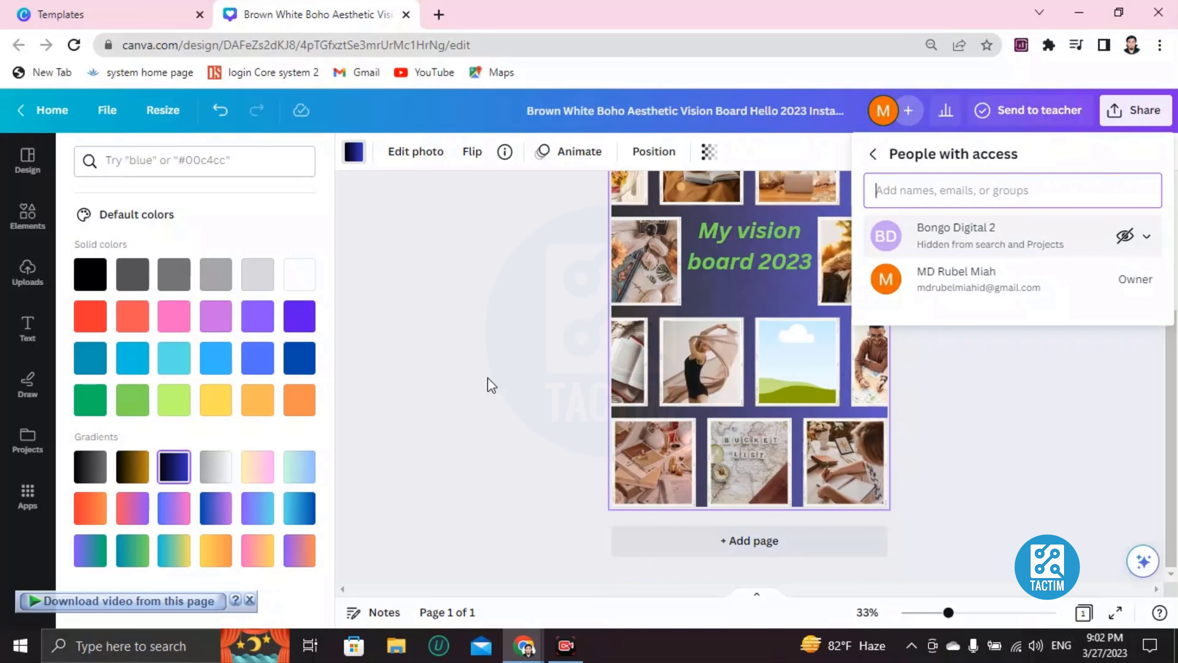
scroll(492, 385, up, 3)
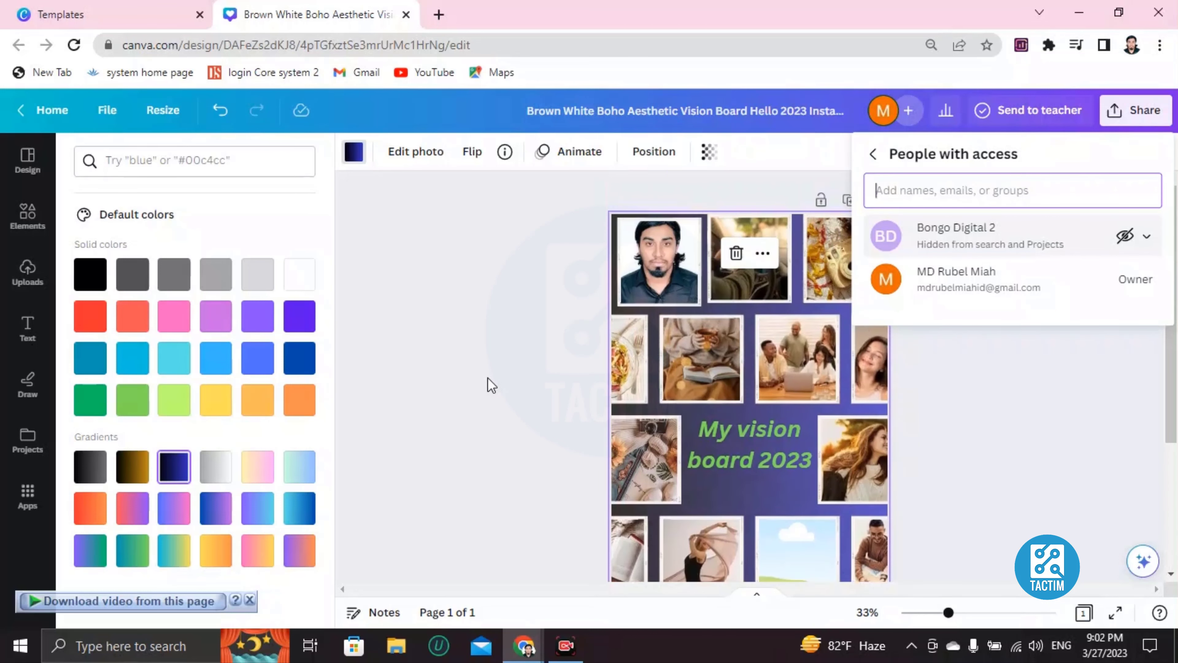
click(1028, 429)
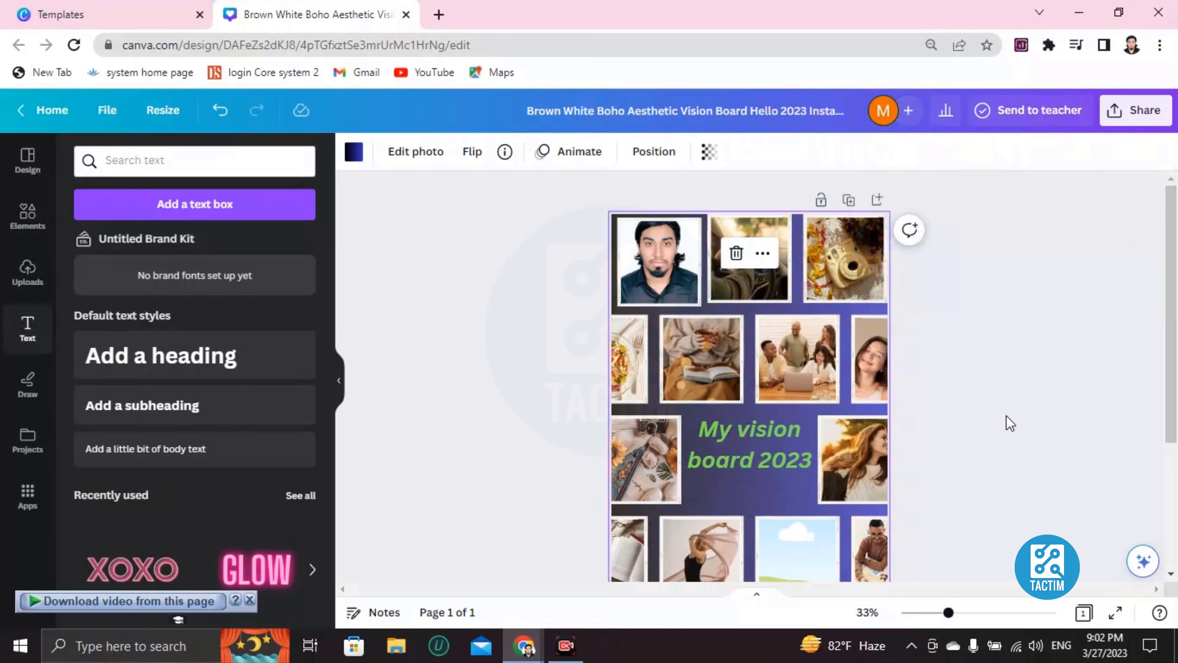
scroll(1007, 418, down, 3)
scroll(1006, 416, up, 3)
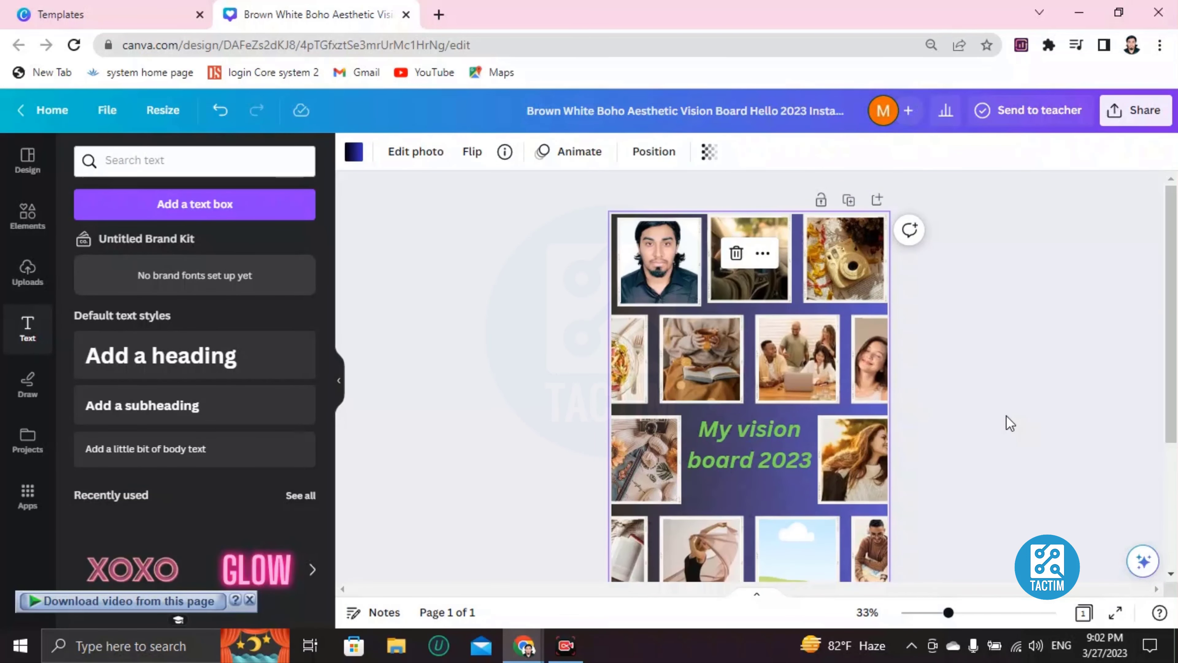